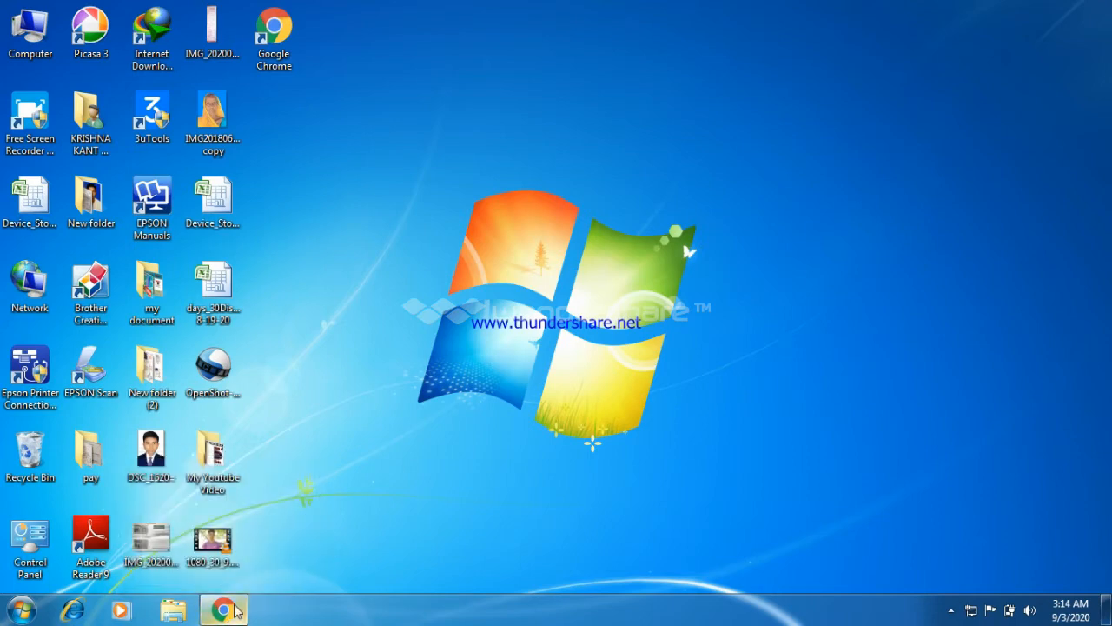
- Open Chrome and load the GPON Home Gateway page at 192.168.1.254
click(234, 607)
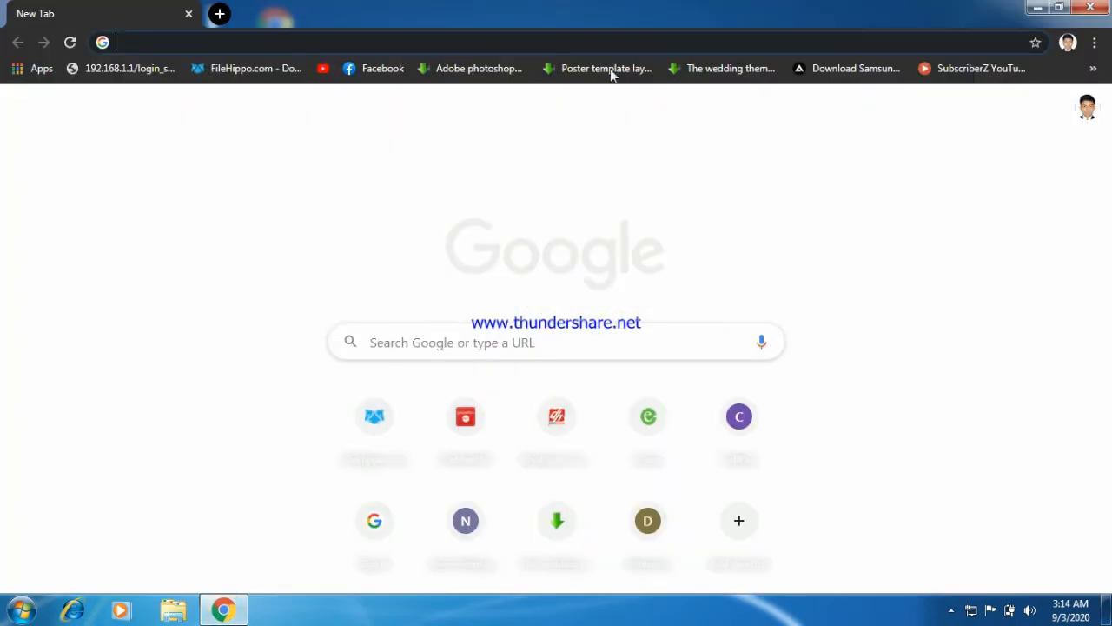
click(589, 49)
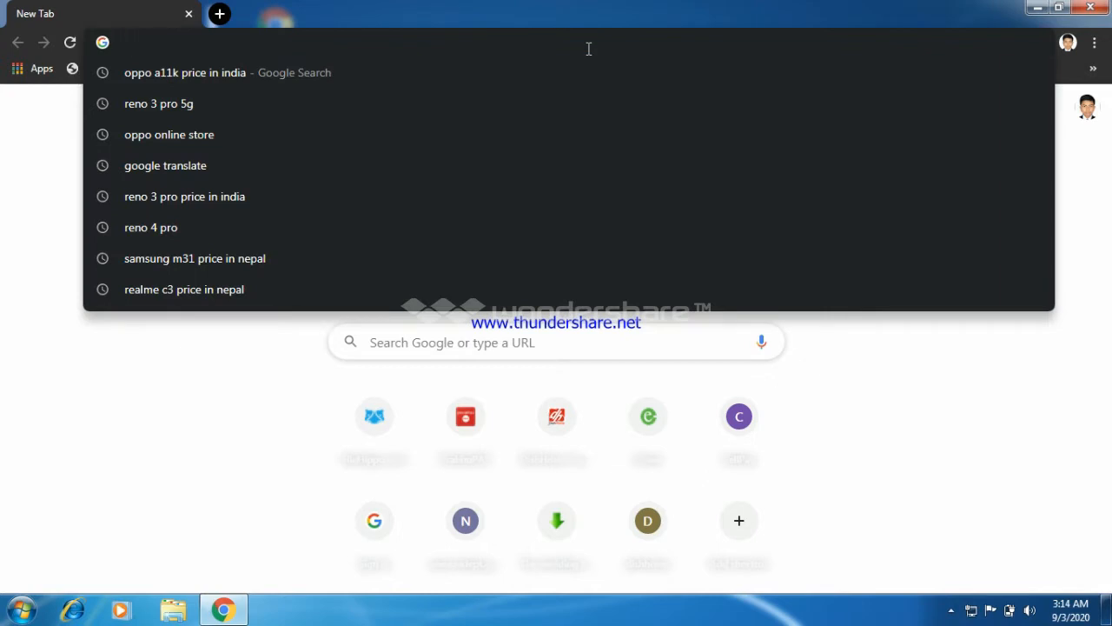
text(192)
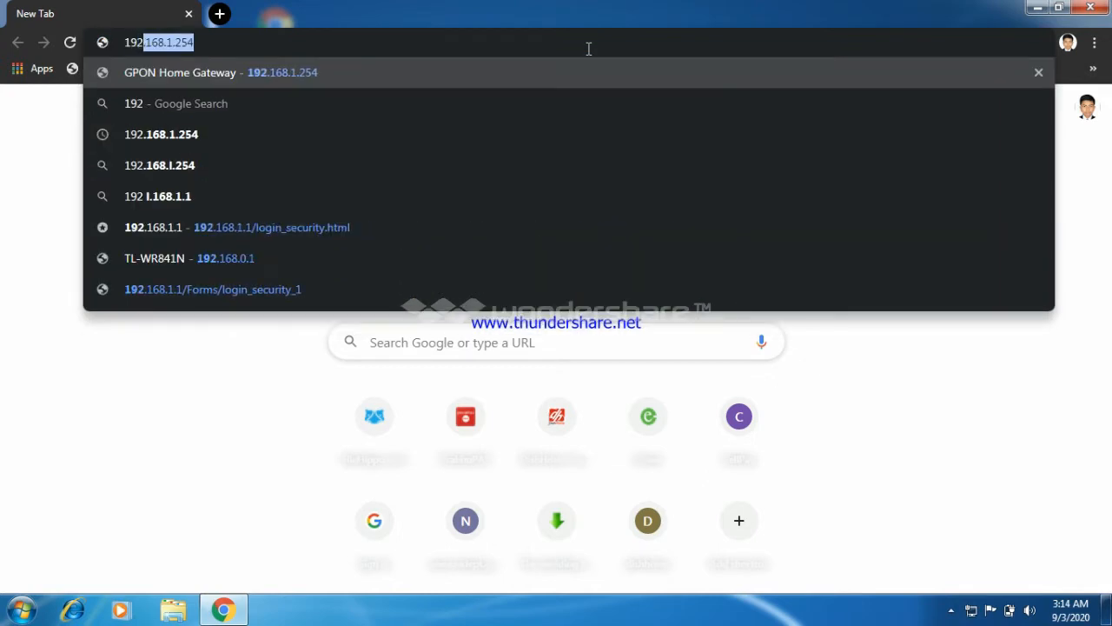
click(506, 73)
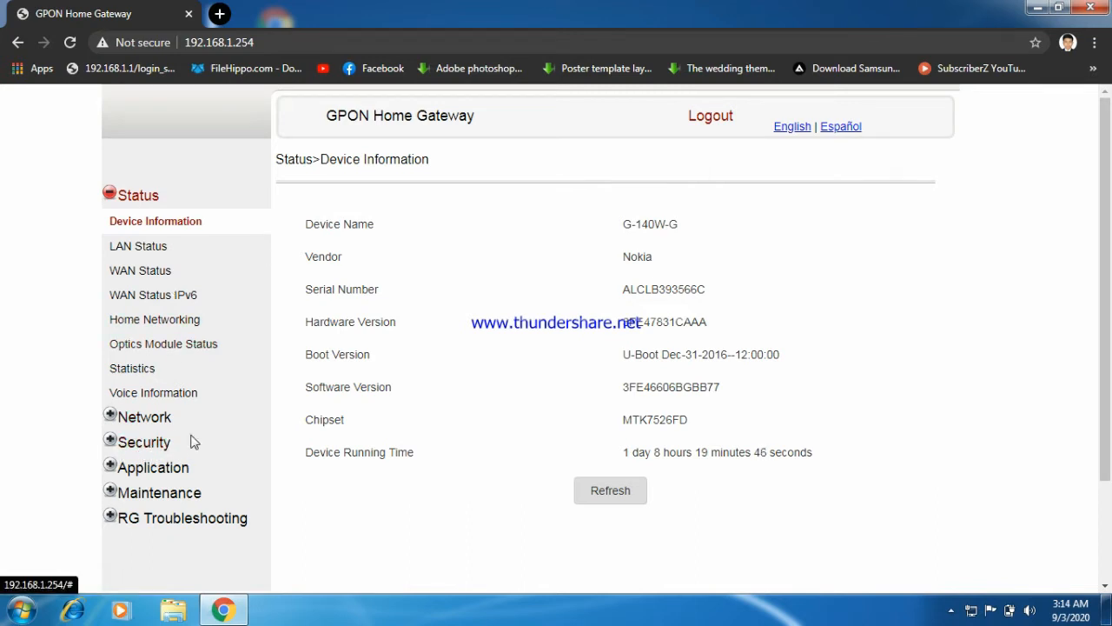
- Open the Security section's MAC Filter page and check the MAC Filter Mode options for the Wi-Fi SSID
click(143, 444)
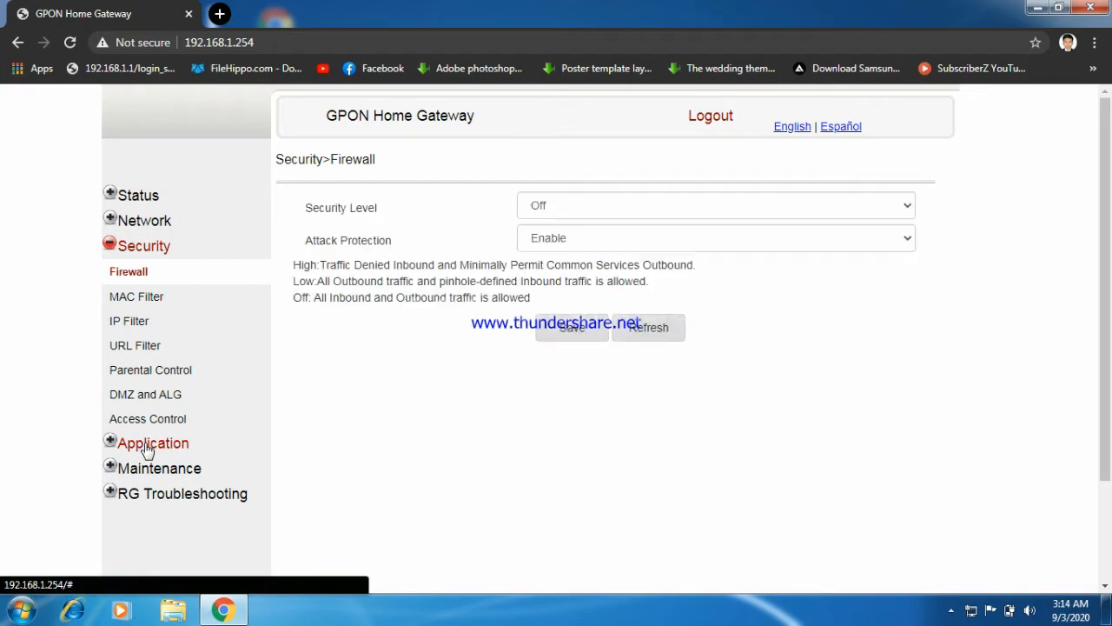
click(150, 300)
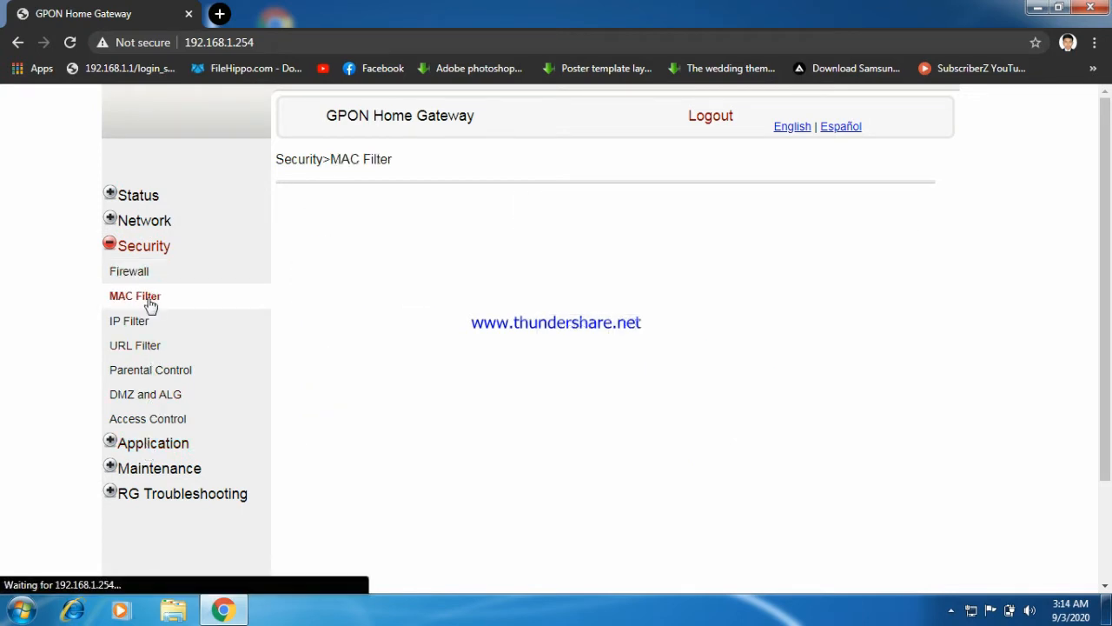
click(1105, 587)
click(1104, 589)
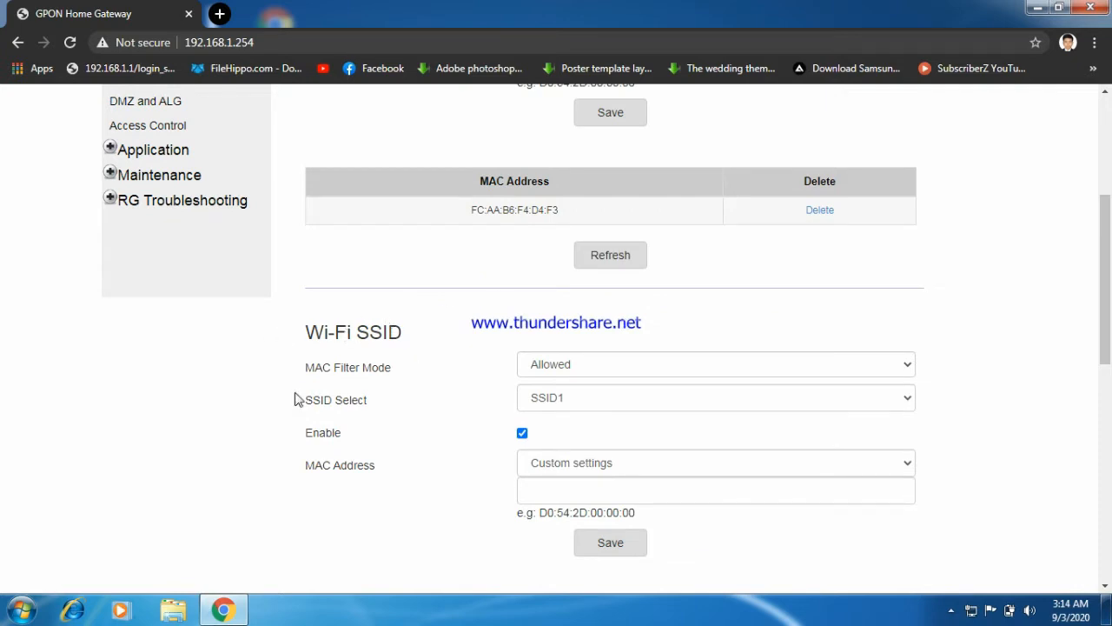
click(641, 369)
click(640, 370)
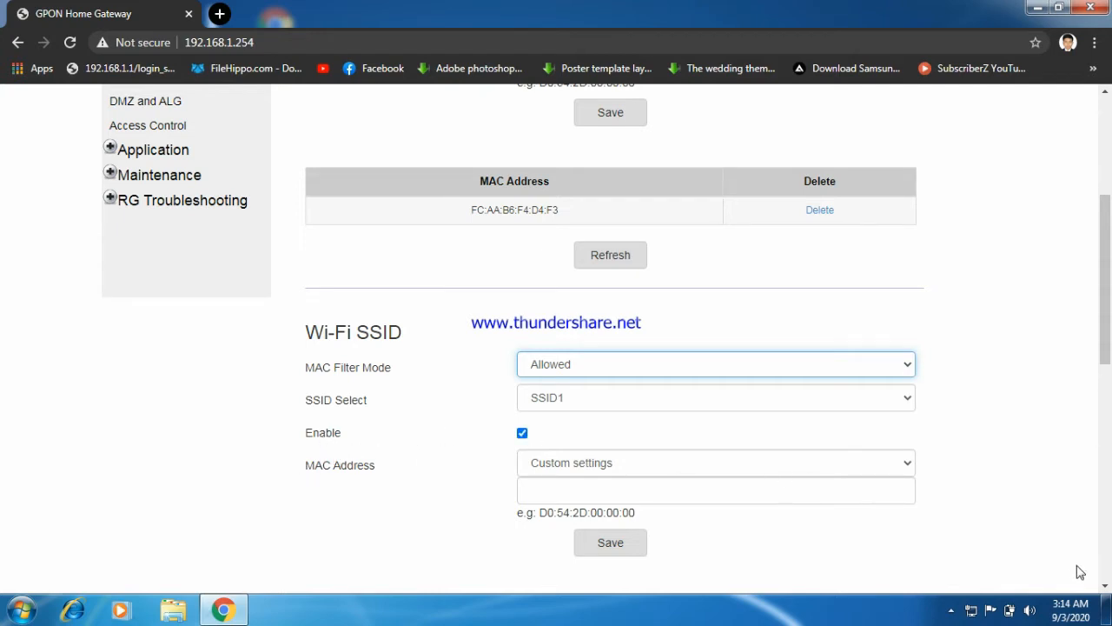
- Enter 50:3c:ea:6d:90:0d as the custom MAC address in the Wi-Fi SSID filter for SSID1
scroll(1103, 584, down, 1)
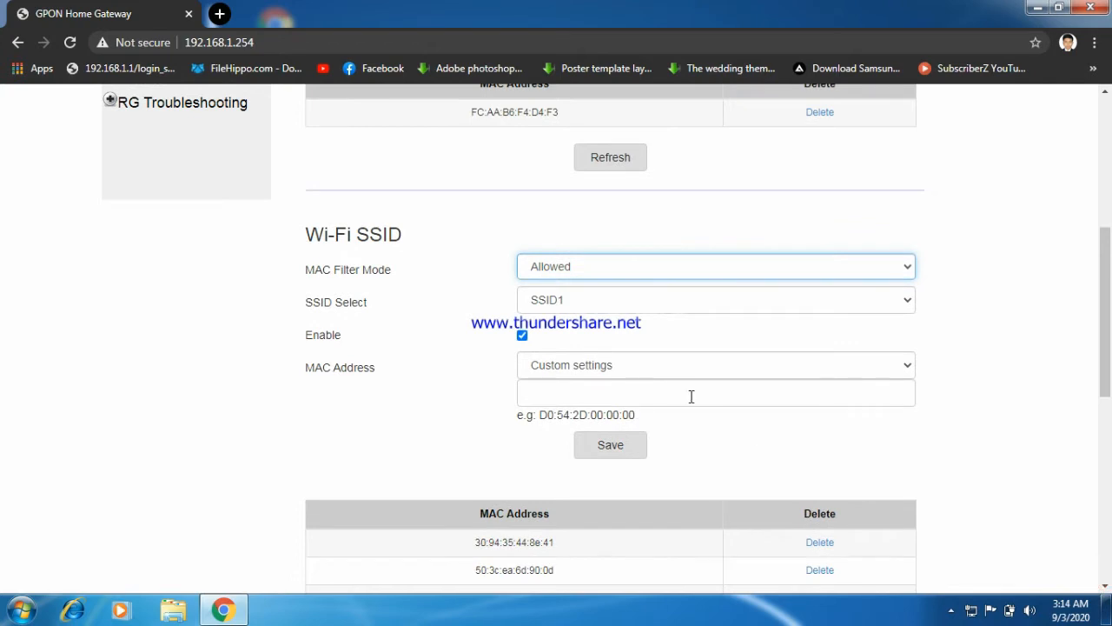
click(687, 390)
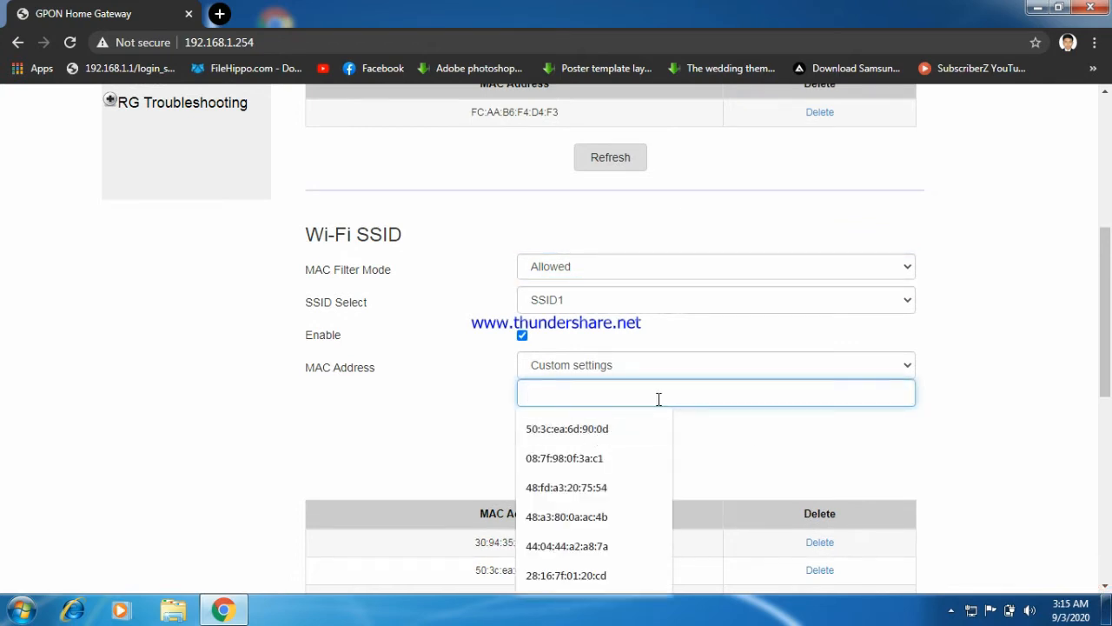
click(625, 423)
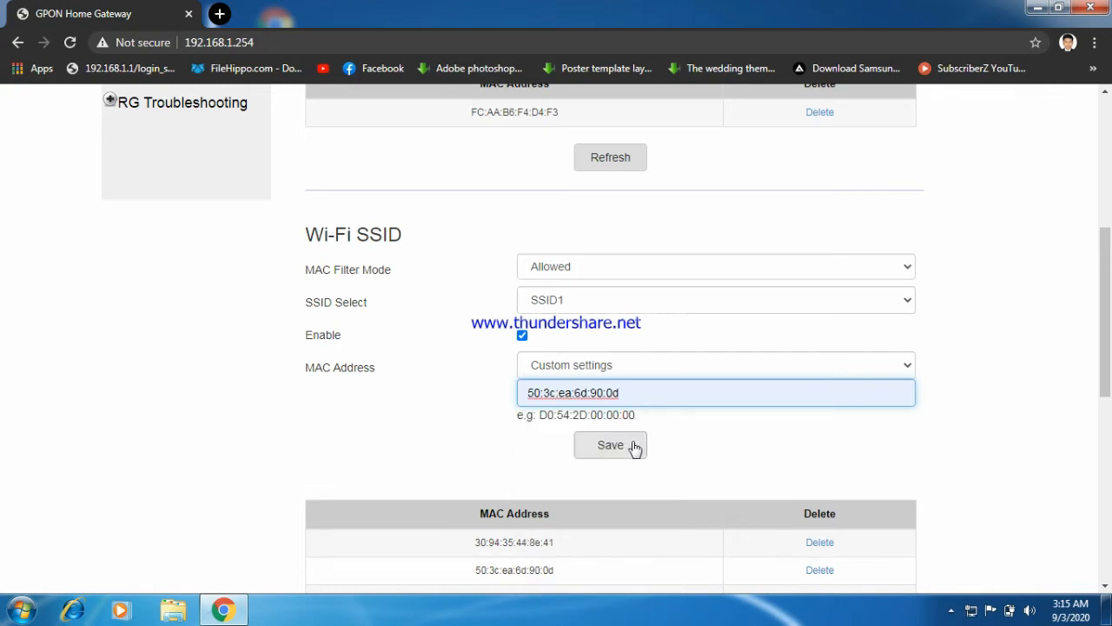
- Delete the entry 08:25:25:2f:0d:0d from the Wi-Fi SSID MAC address list
drag(1106, 585, 1107, 585)
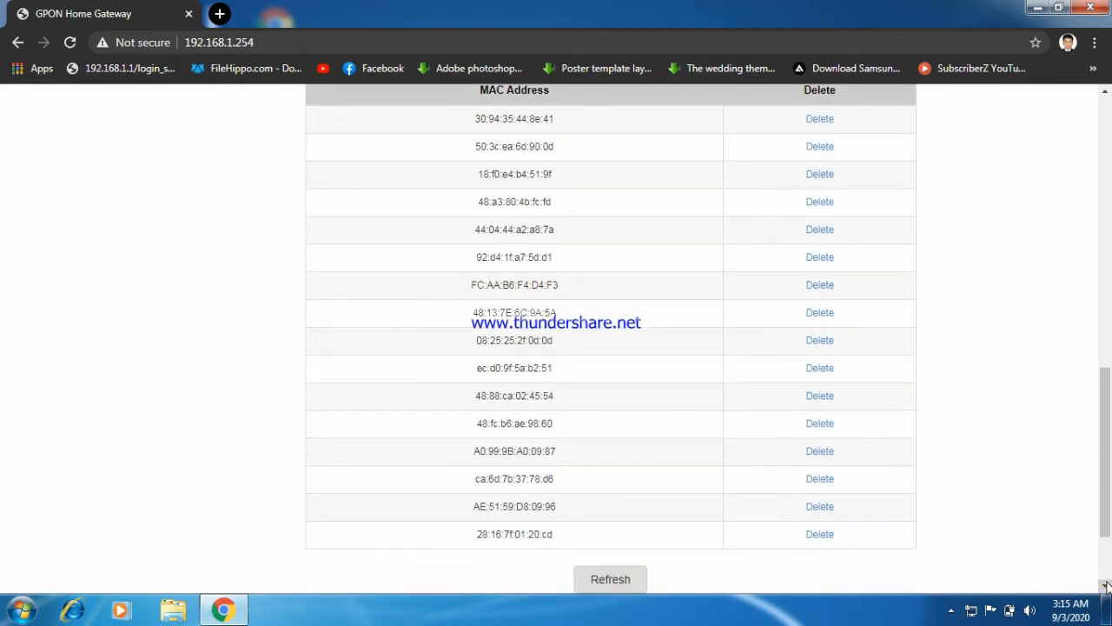
click(817, 344)
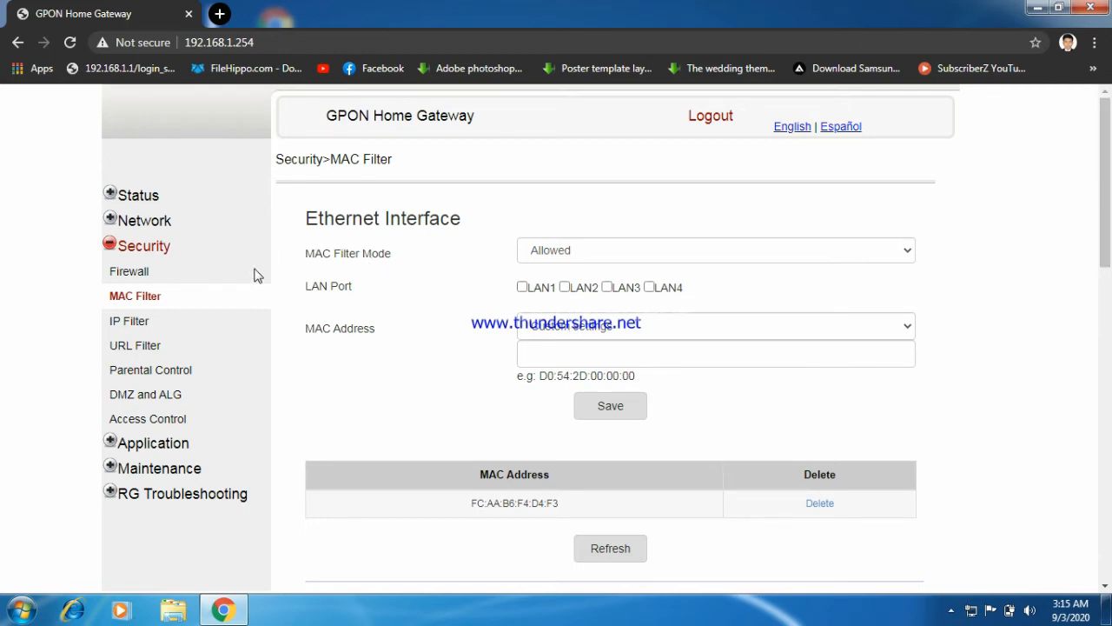
- Open the Wireless (2.4GHz) network settings at the SSID Configuration section
click(162, 227)
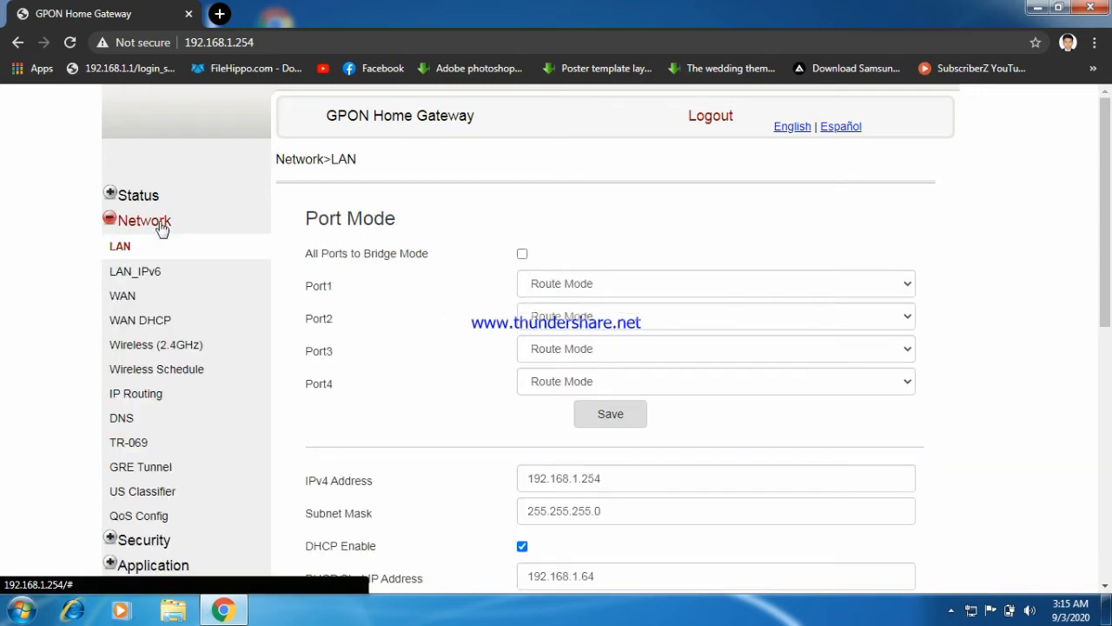
click(173, 351)
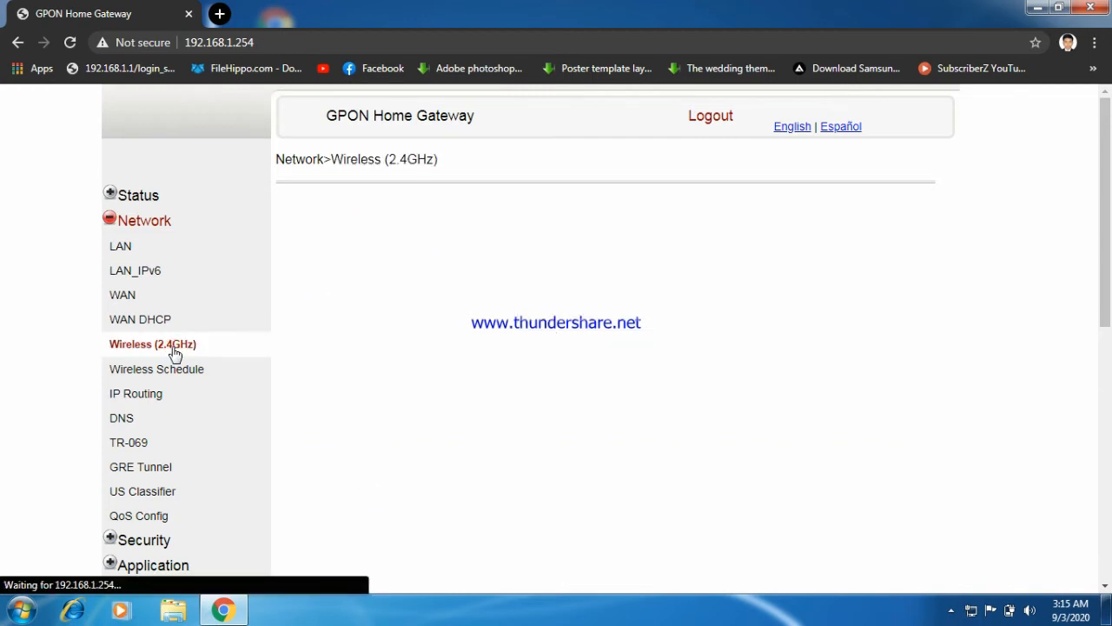
click(1106, 588)
drag(1107, 588, 1105, 585)
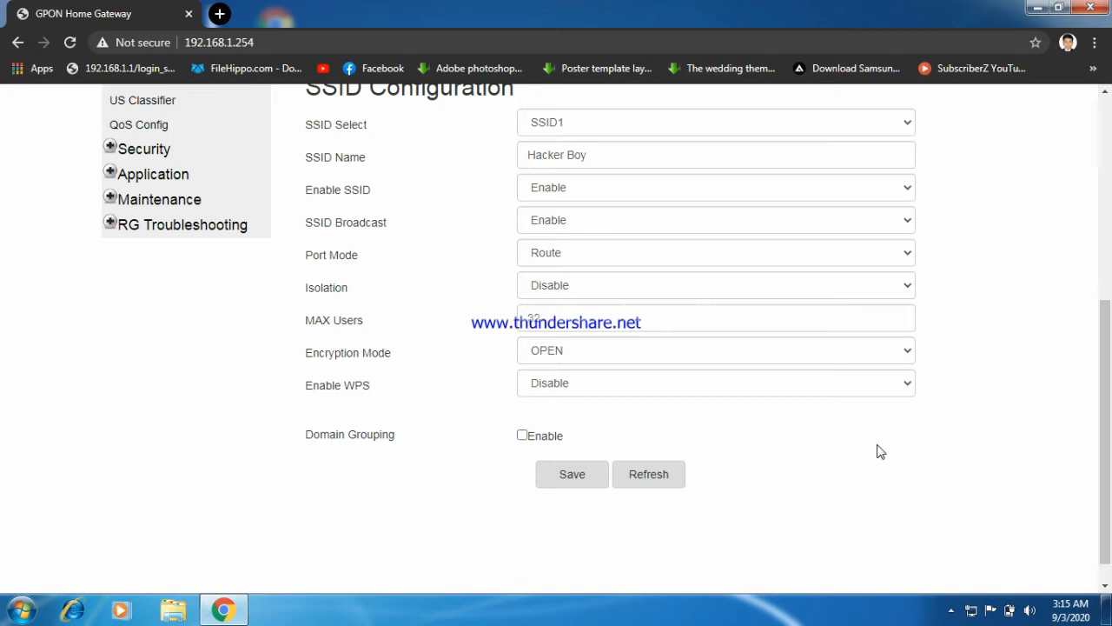
- Set SSID1's Encryption Mode to WPA/WPA2 Personal, briefly reveal the WPA key, and clear the key field
click(903, 352)
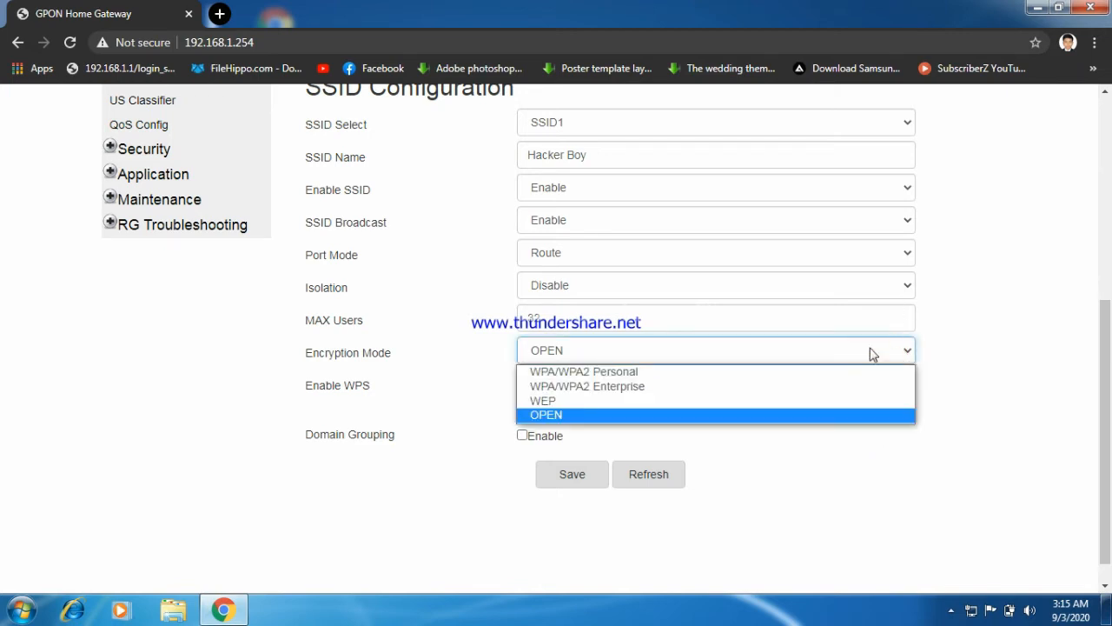
click(722, 372)
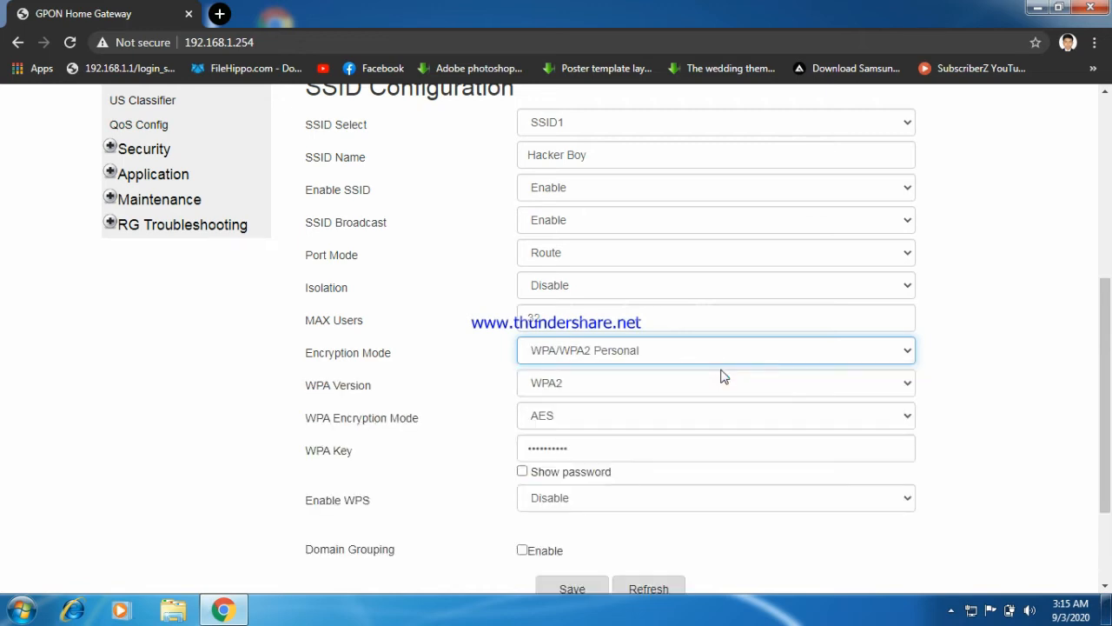
click(629, 449)
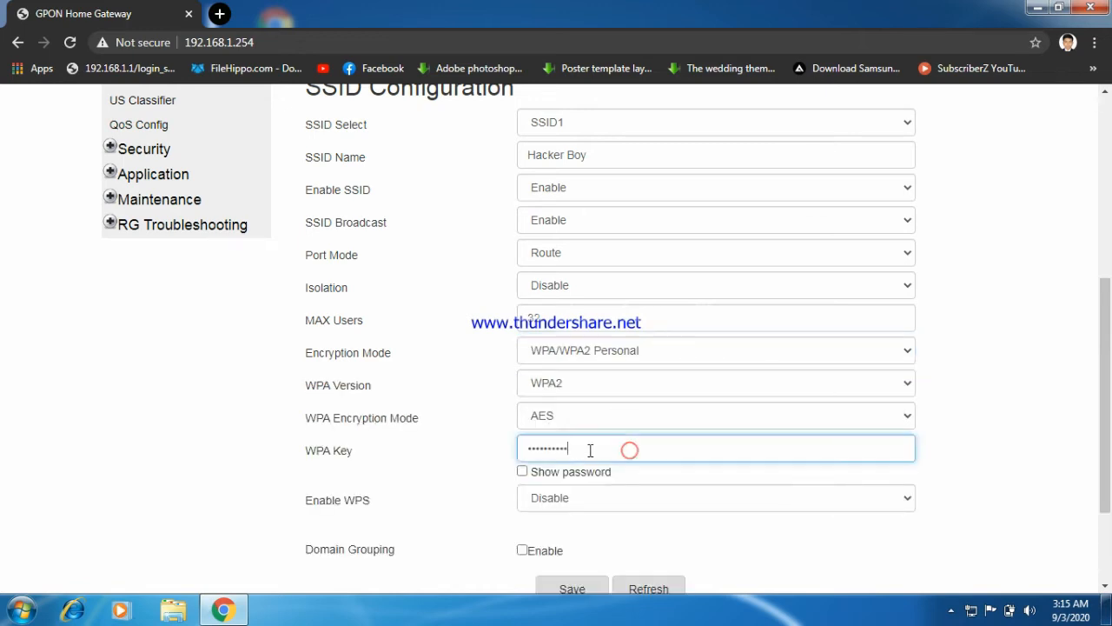
click(523, 471)
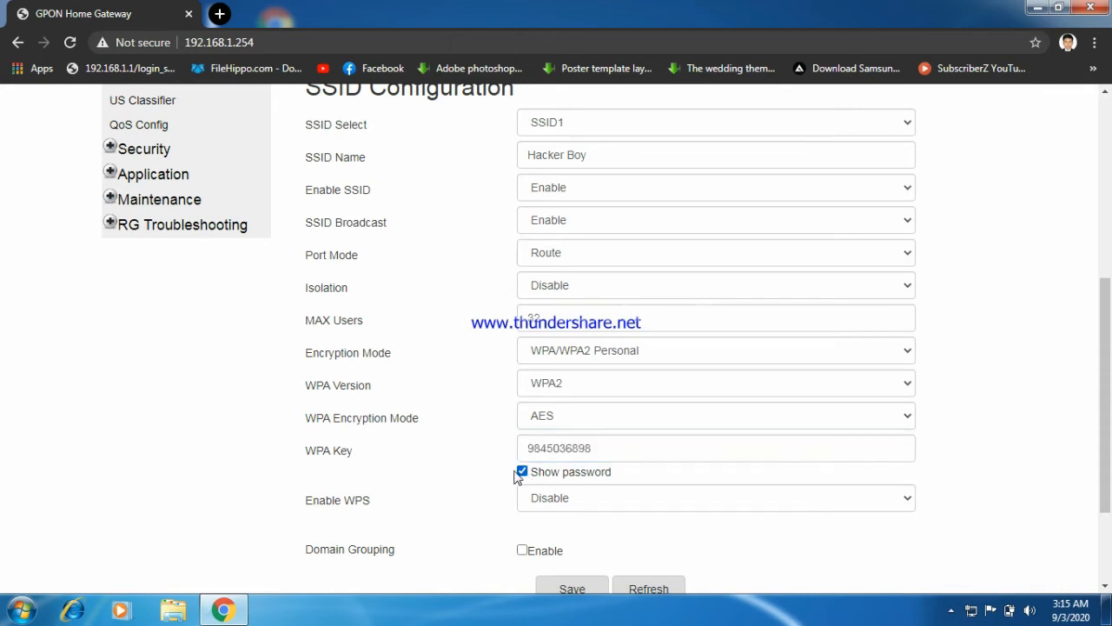
click(522, 471)
click(597, 459)
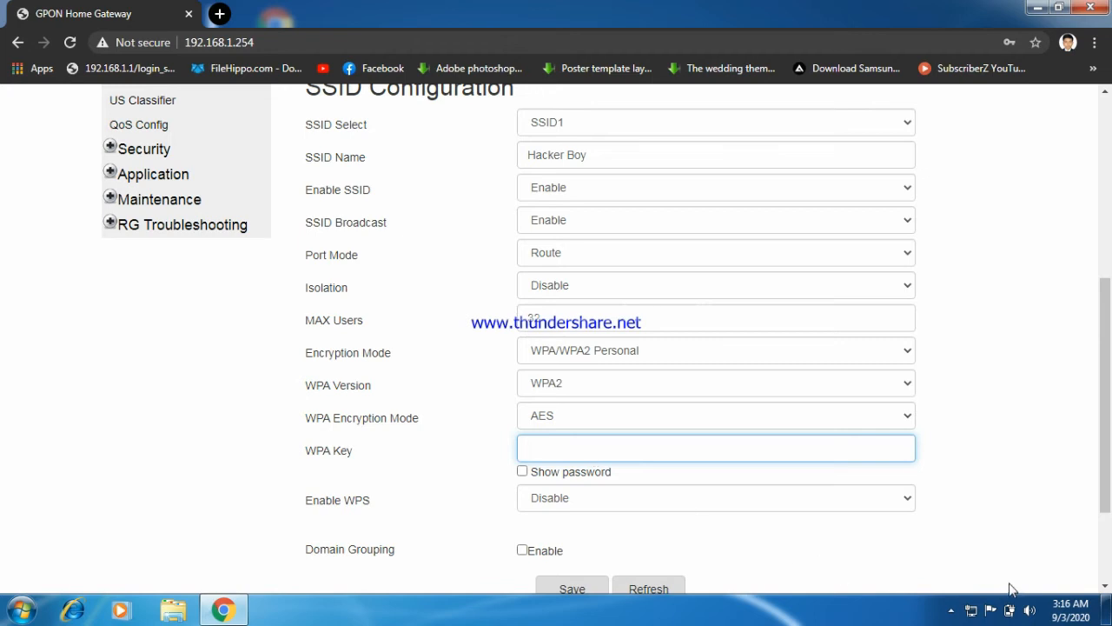
- Set SSID1's Encryption Mode back to OPEN and accept the open-network alert
click(1105, 591)
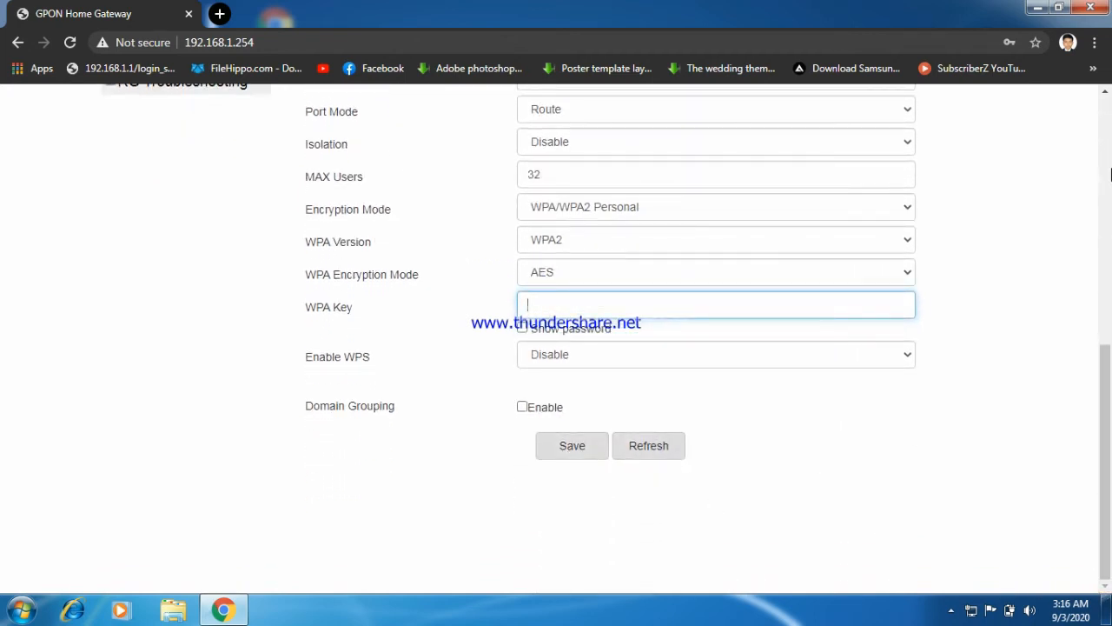
click(1110, 139)
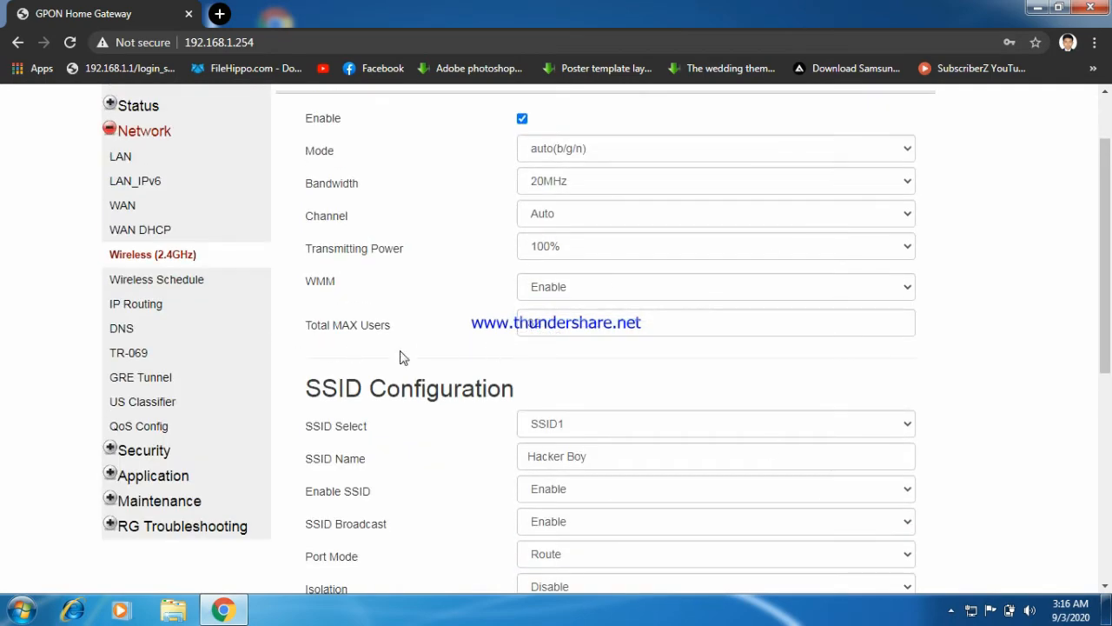
click(1107, 585)
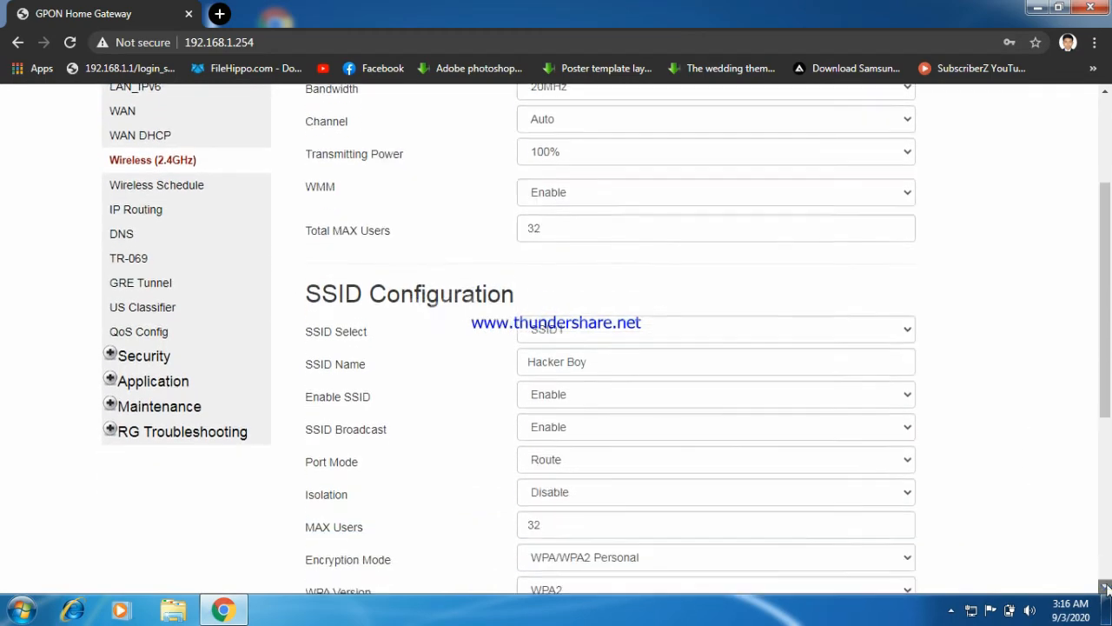
click(1106, 586)
click(1106, 586)
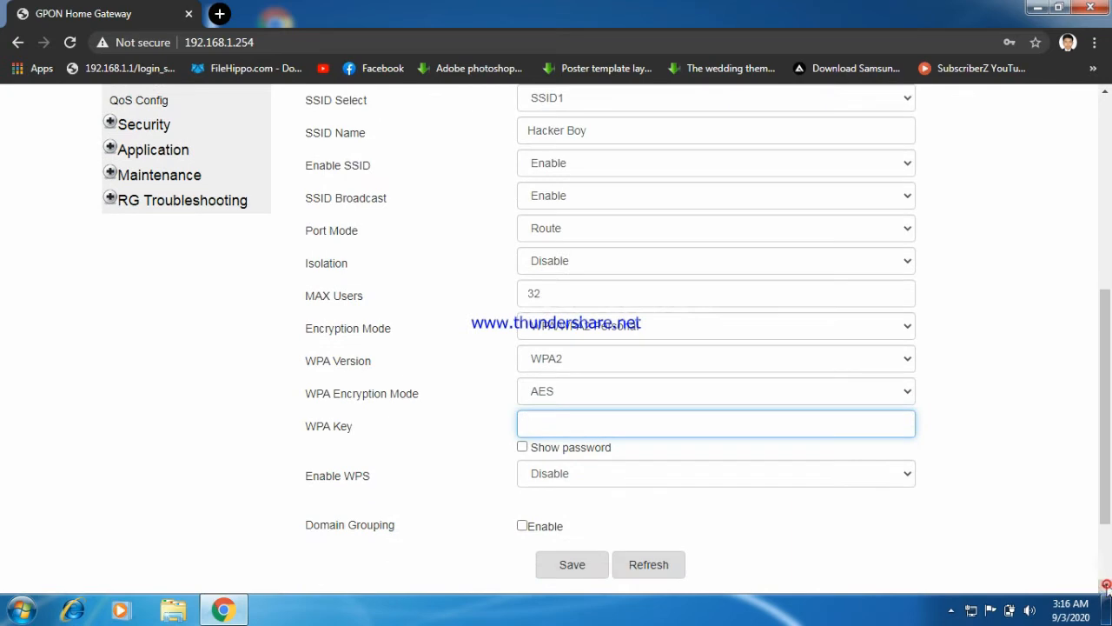
click(865, 326)
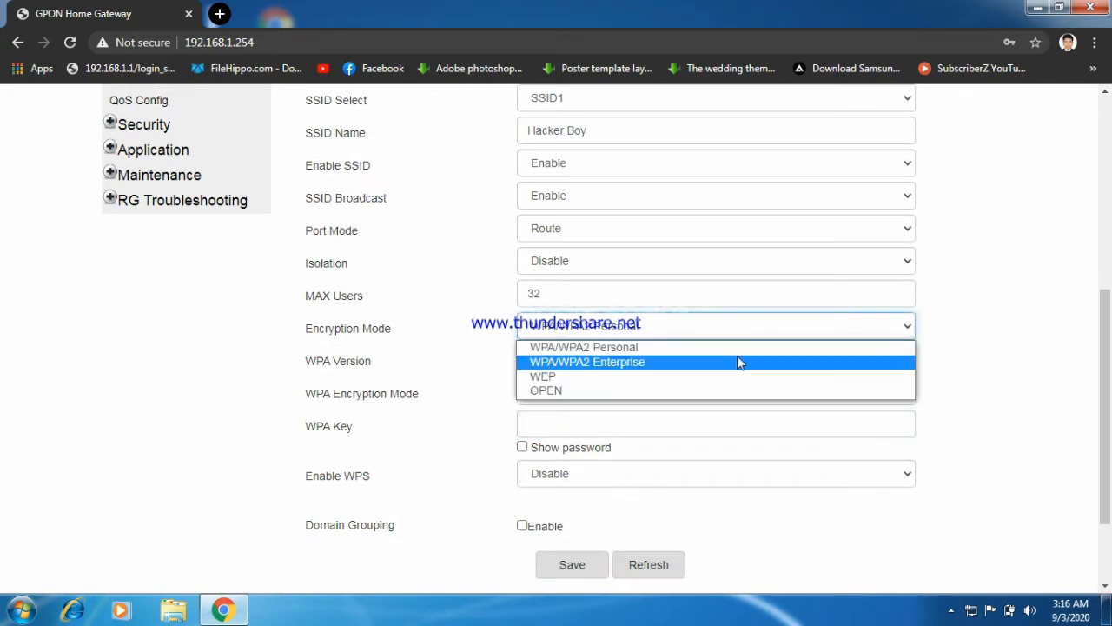
click(698, 391)
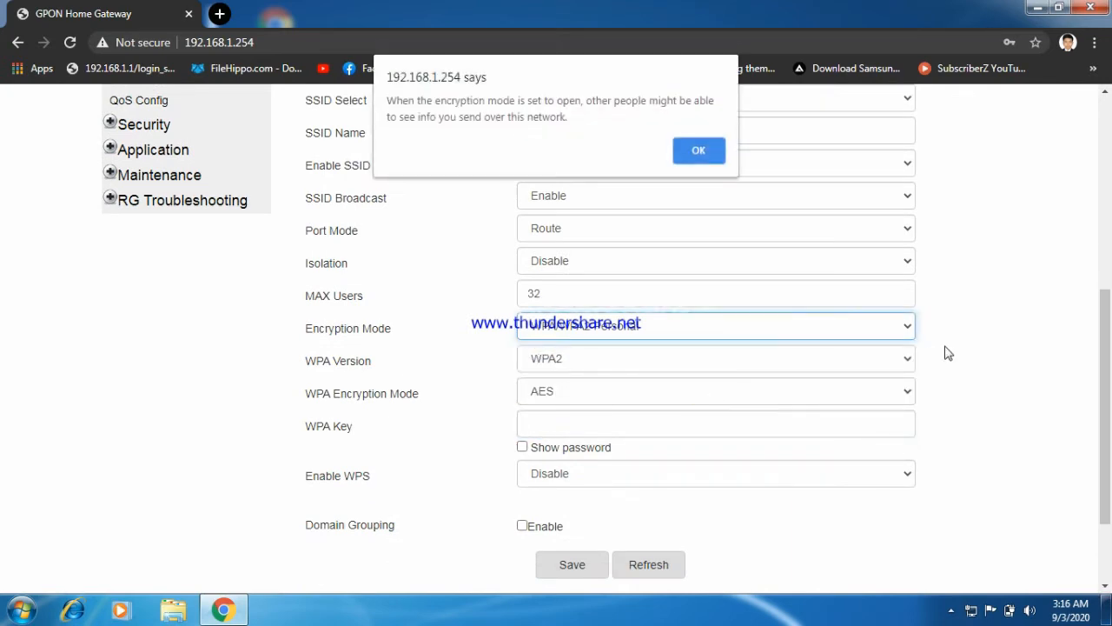
click(692, 144)
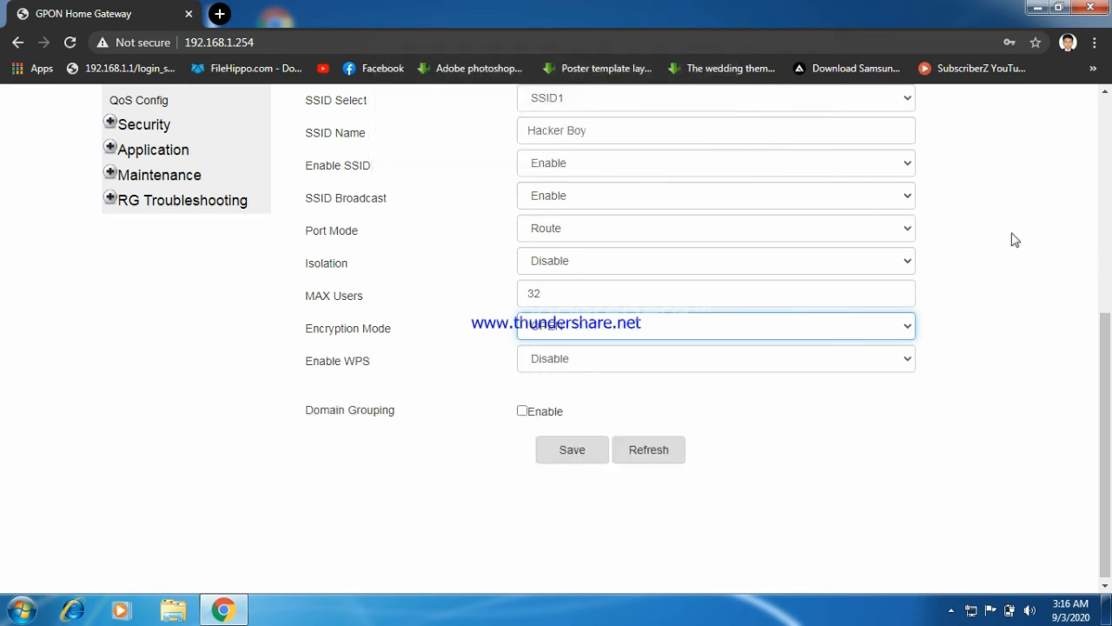
- Open the Firmware Upgrade page in the Maintenance section and dismiss the password-change recommendation
scroll(1110, 187, up, 5)
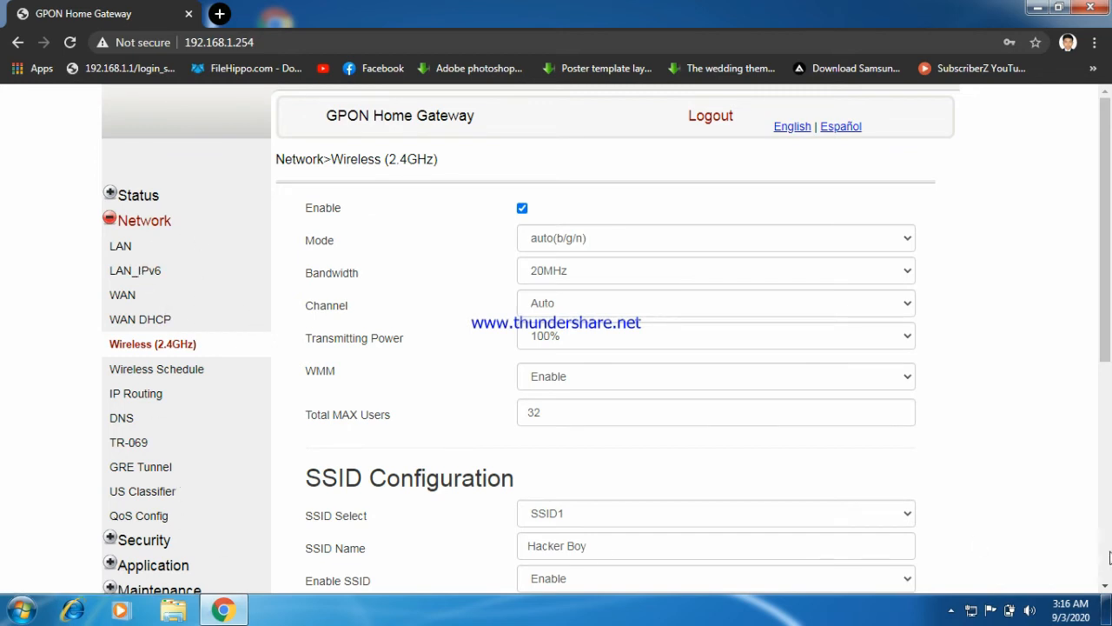
scroll(1105, 584, down, 2)
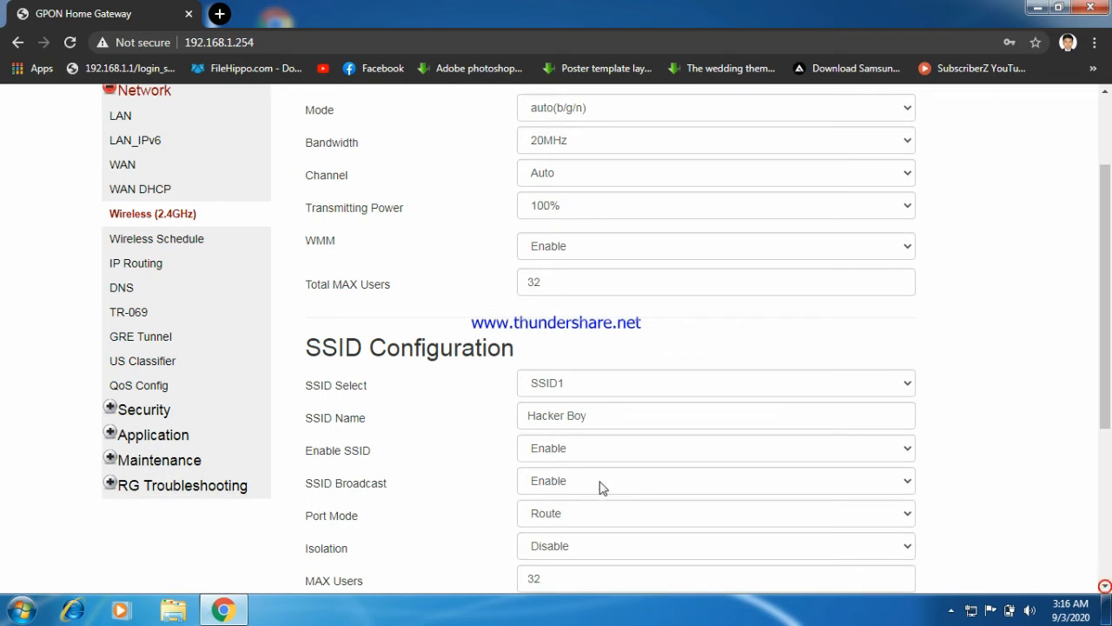
click(160, 468)
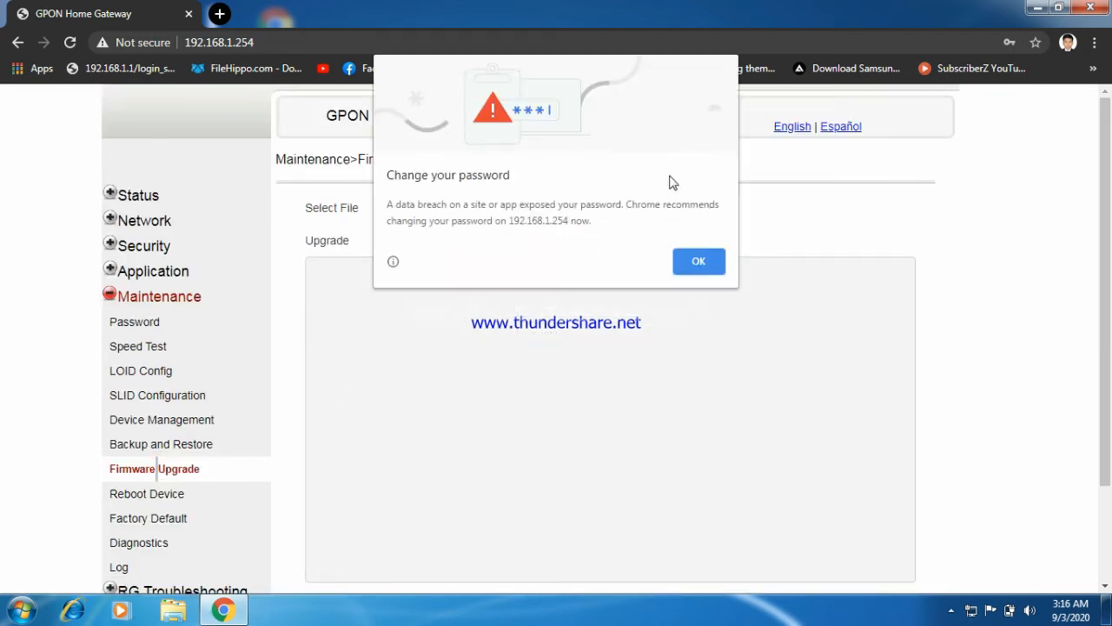
click(711, 263)
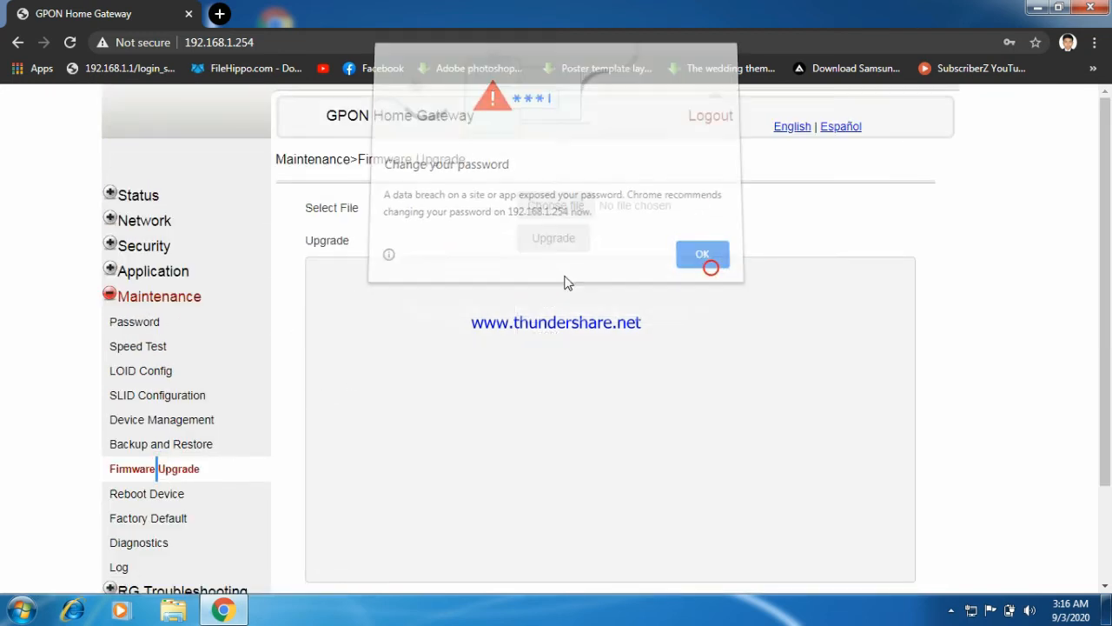
- Open the Maintenance section's Speed Test page, start the test and accept the notice about staying on the page
click(143, 348)
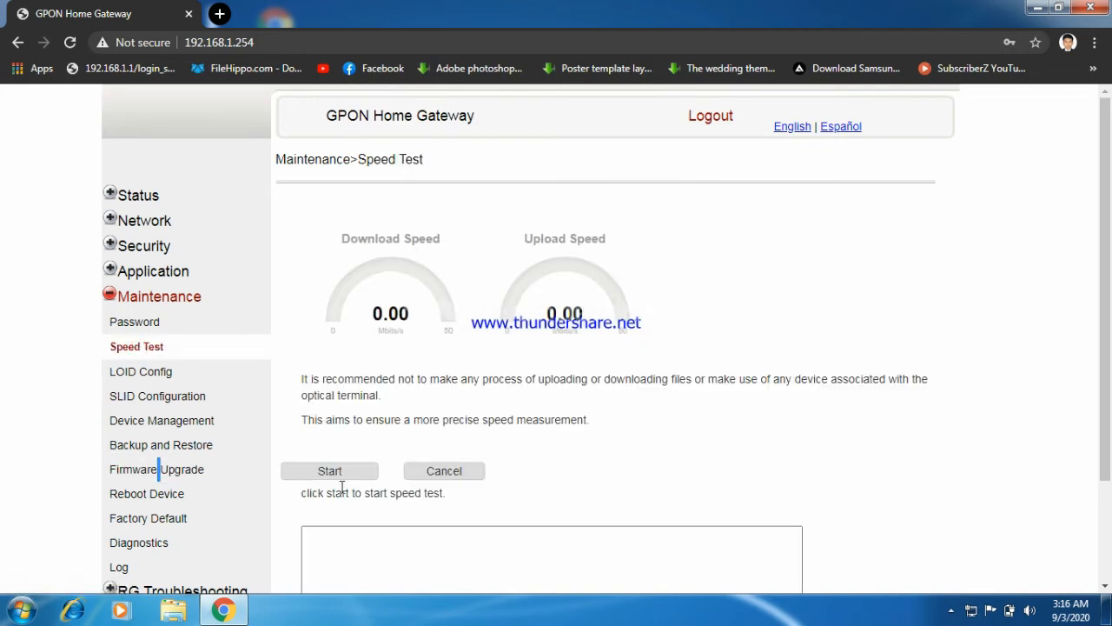
click(345, 480)
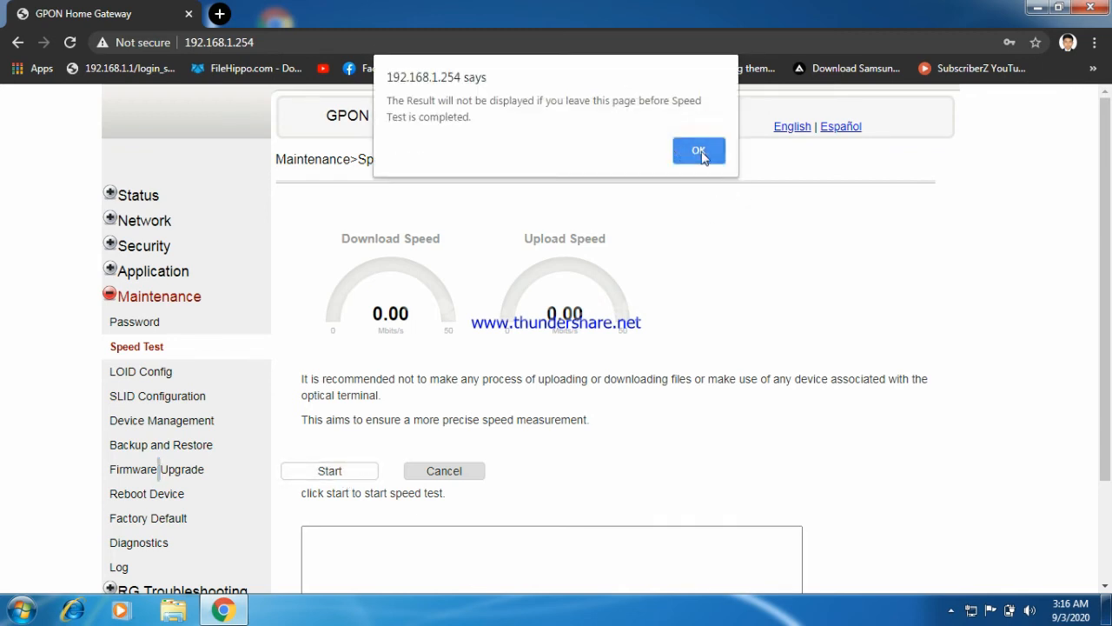
click(700, 150)
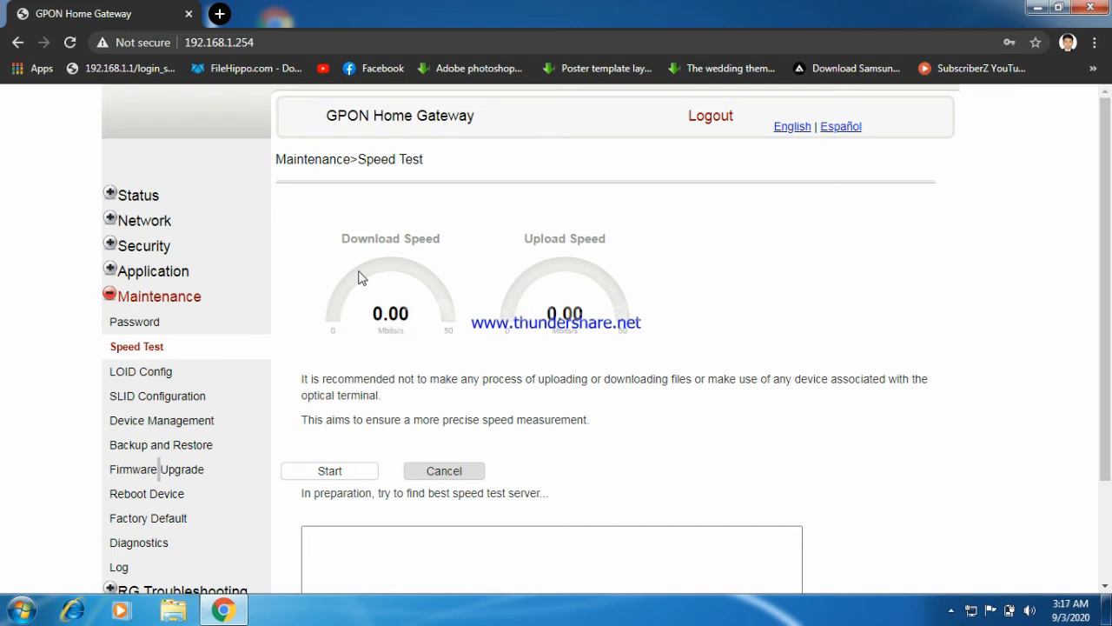
- Cancel the running speed test and open the Maintenance section's Reboot Device page
click(442, 474)
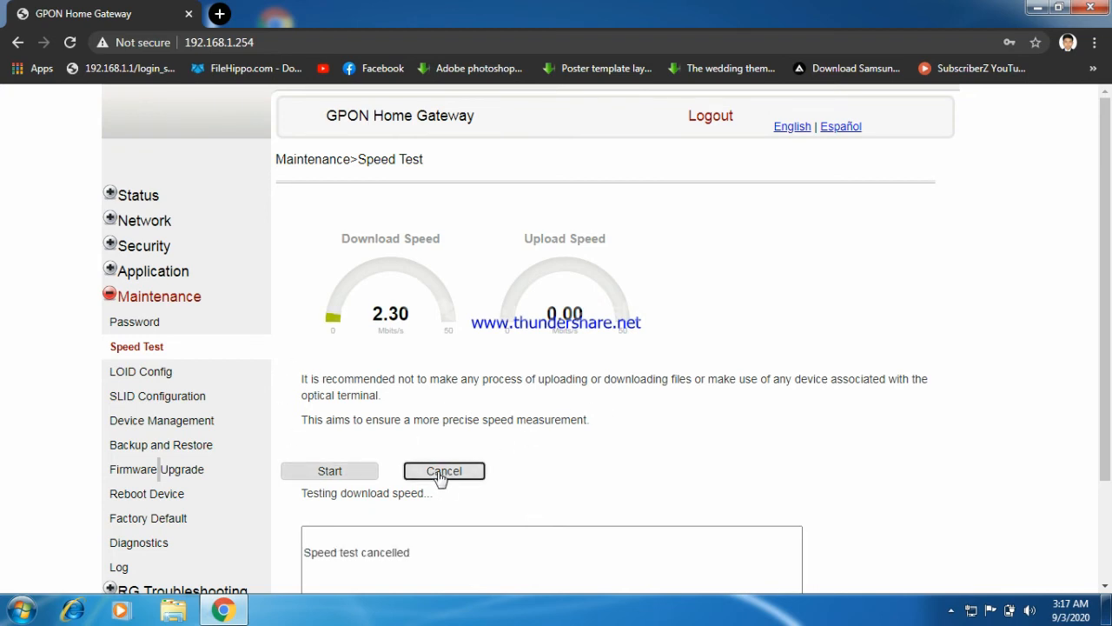
click(440, 478)
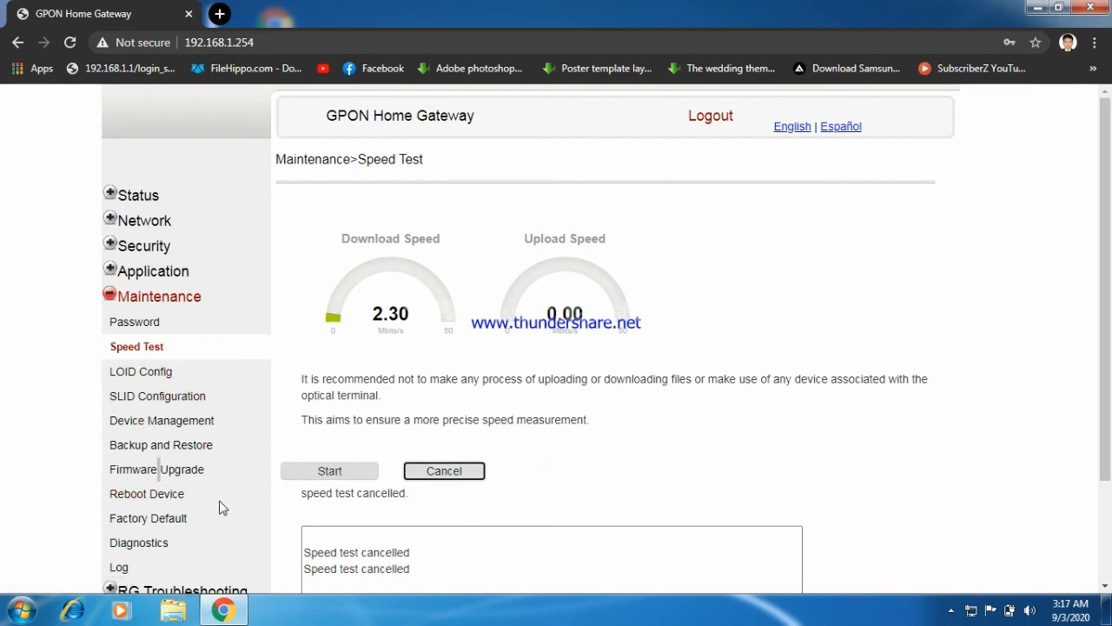
click(133, 495)
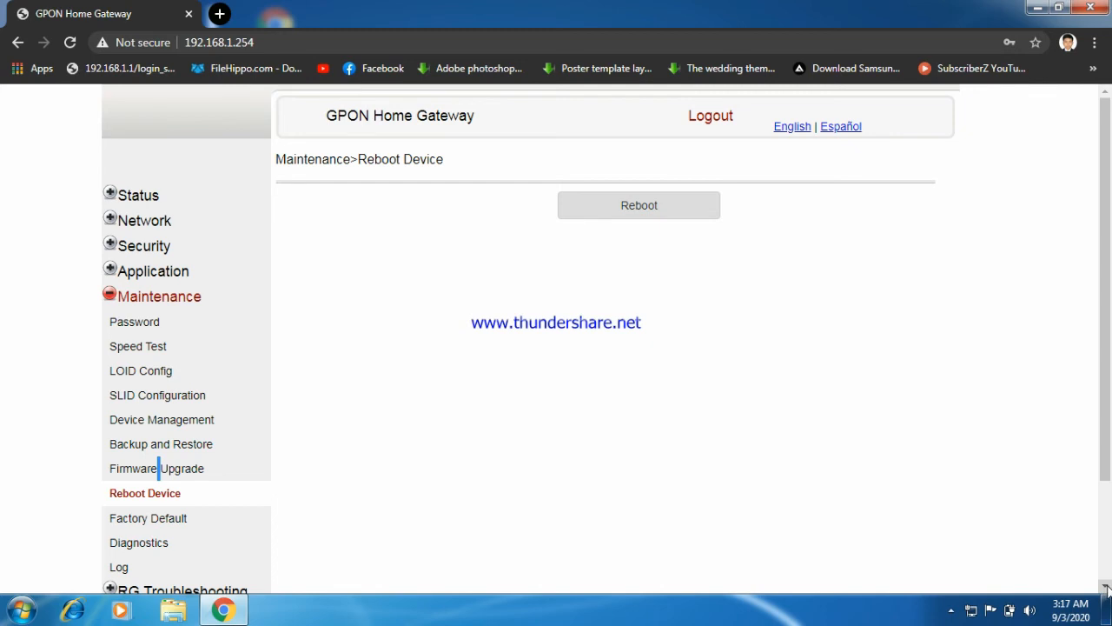
scroll(1107, 588, down, 2)
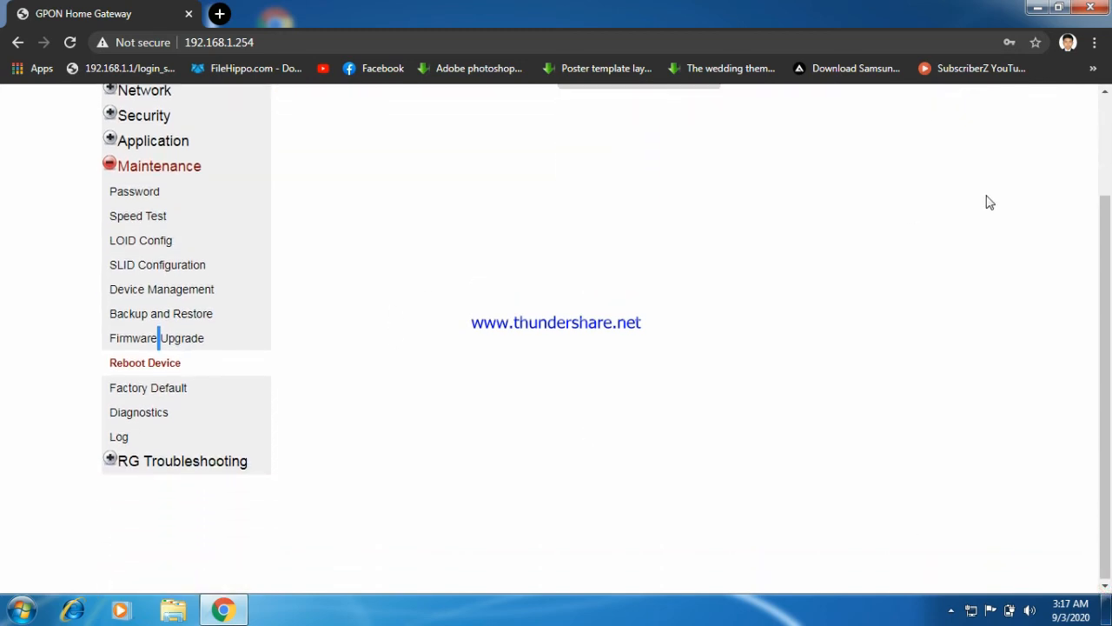
scroll(1017, 198, up, 2)
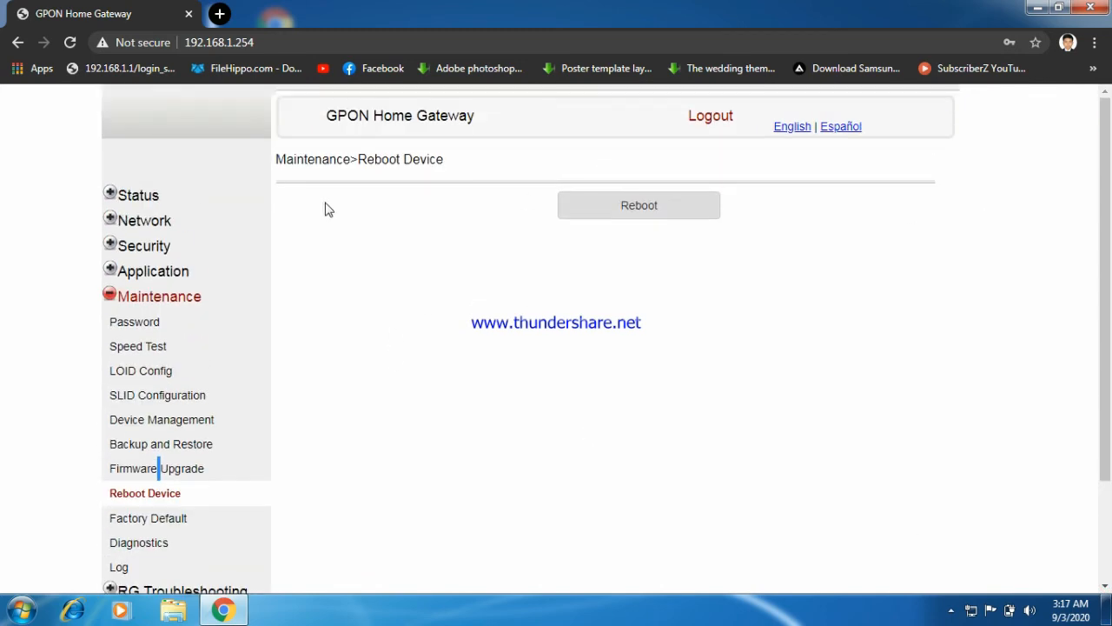
- Open the Status section's Home Networking page and review the Local Devices table through to Routing Domain Details
click(137, 199)
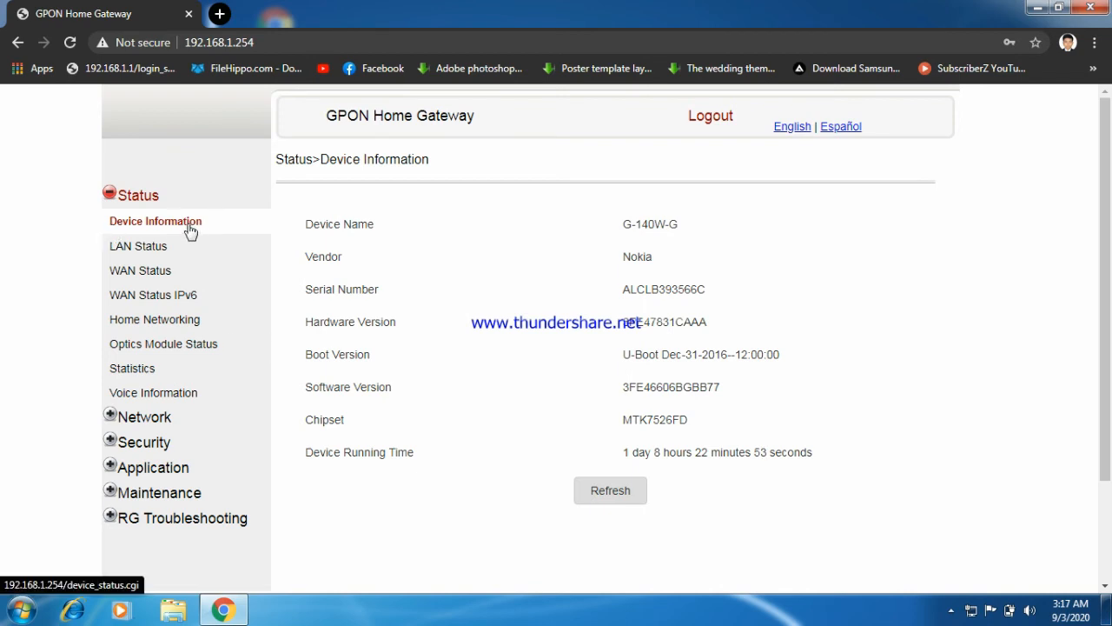
click(153, 321)
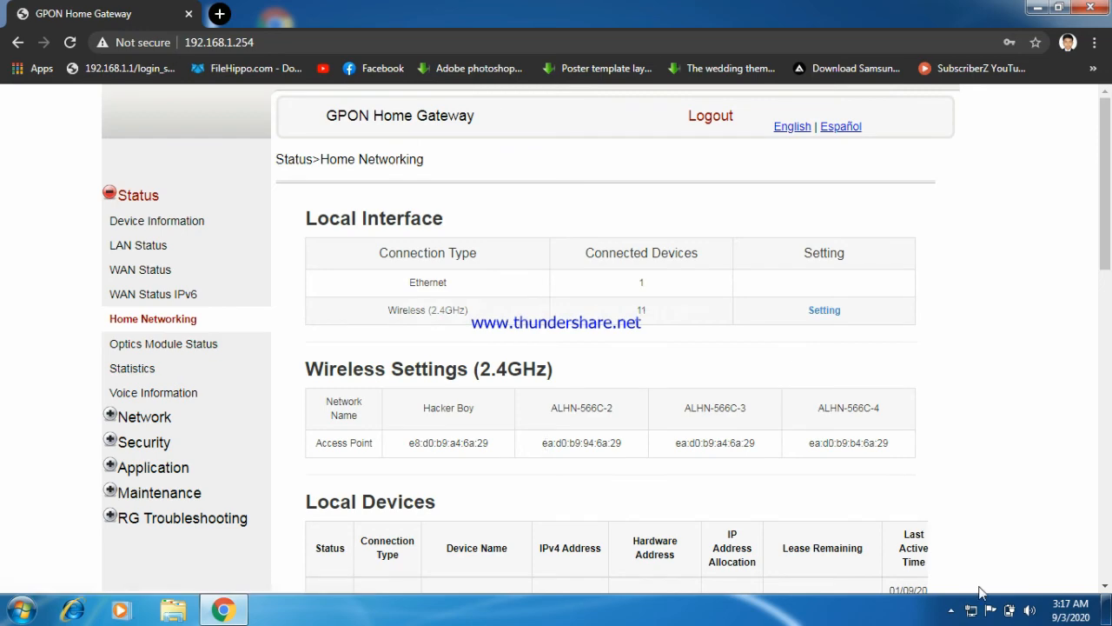
scroll(1105, 587, down, 4)
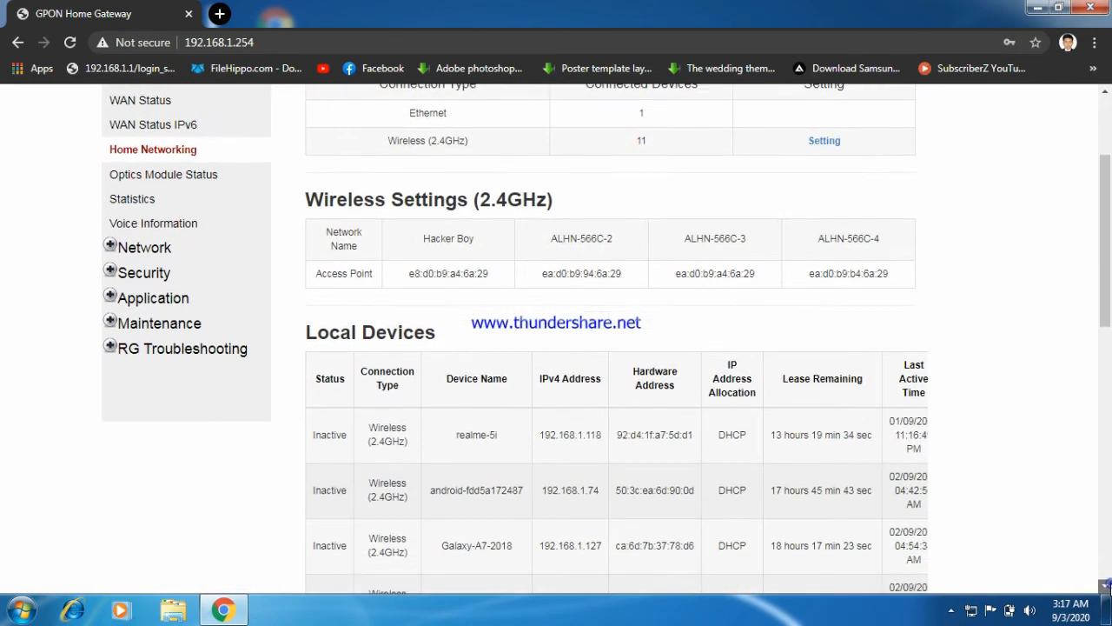
scroll(1106, 587, down, 2)
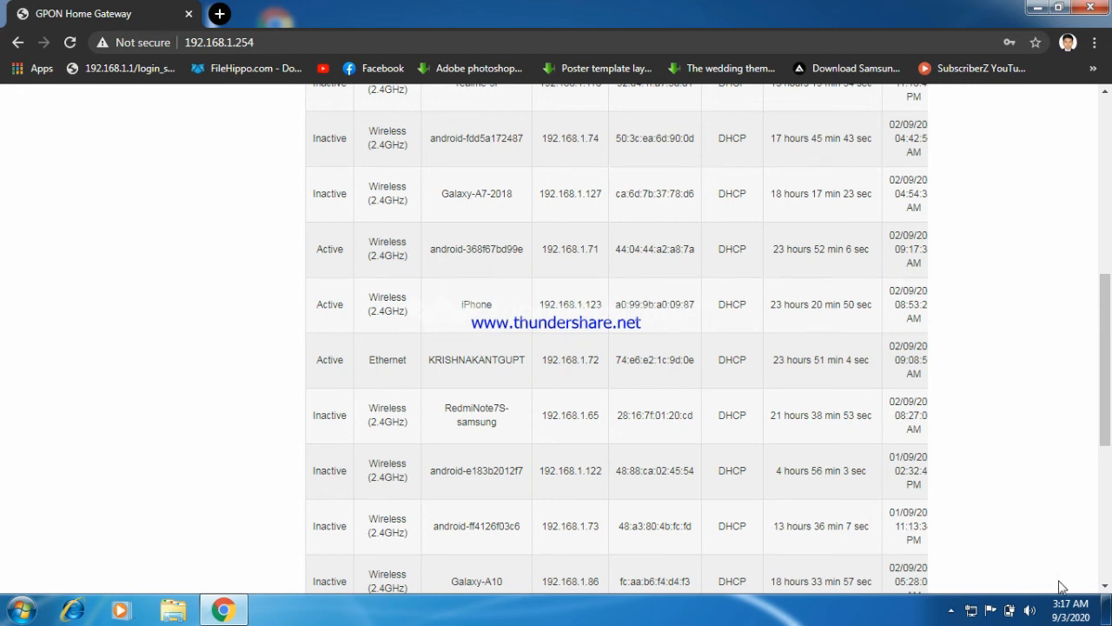
click(1106, 586)
click(1106, 587)
click(1106, 587)
click(1105, 586)
click(1105, 586)
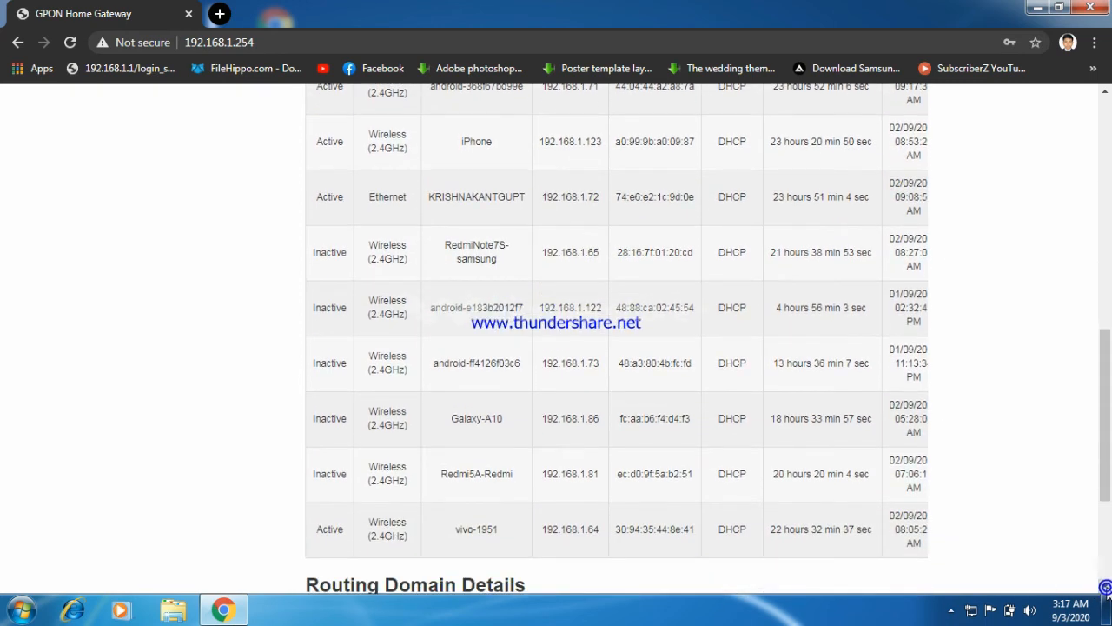
click(1106, 587)
click(1106, 586)
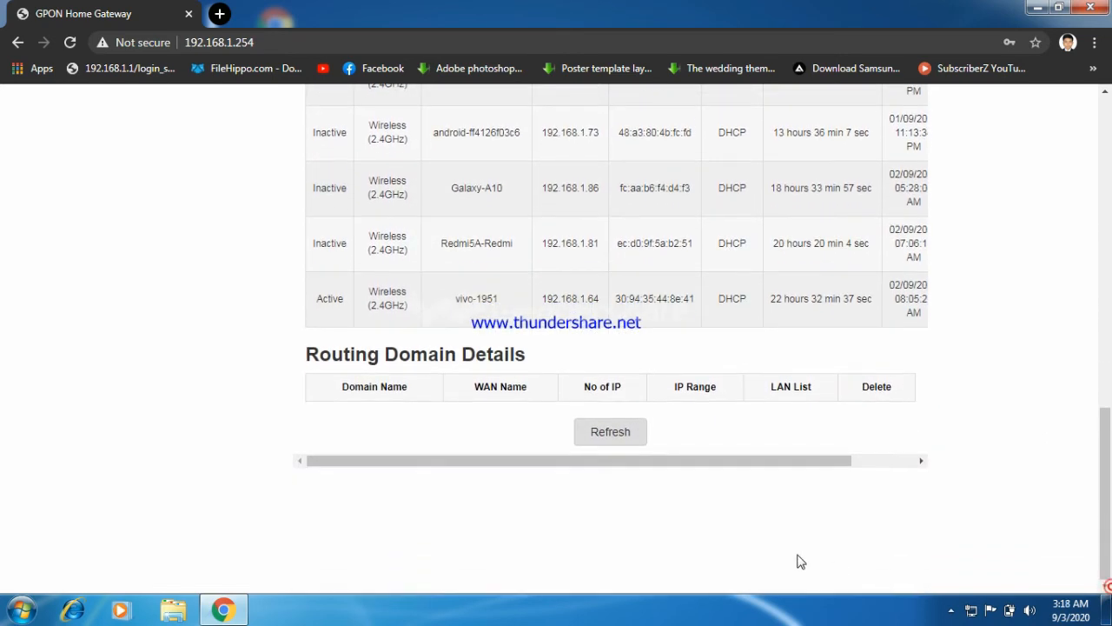
- Refresh the Home Networking data and look over the device list and Local Interface summary again
click(619, 440)
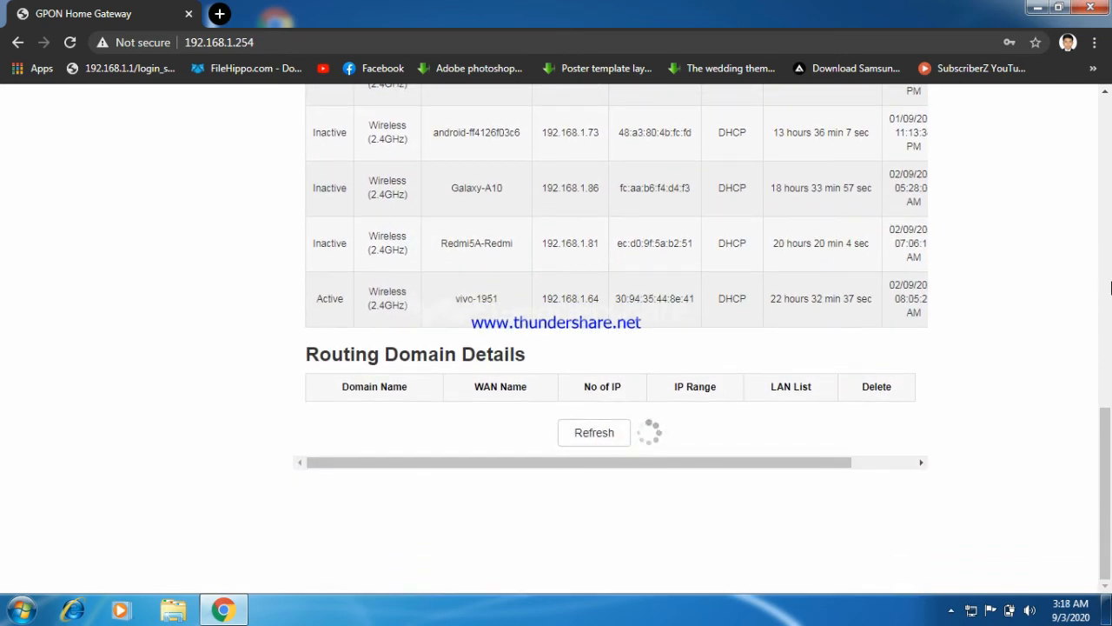
click(1108, 173)
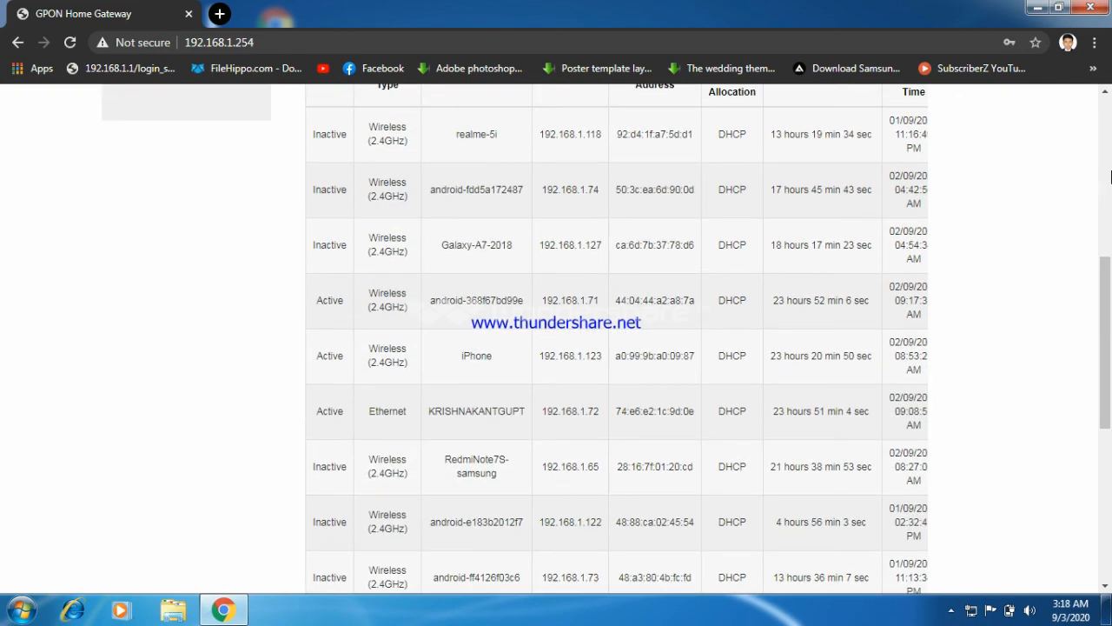
click(1110, 176)
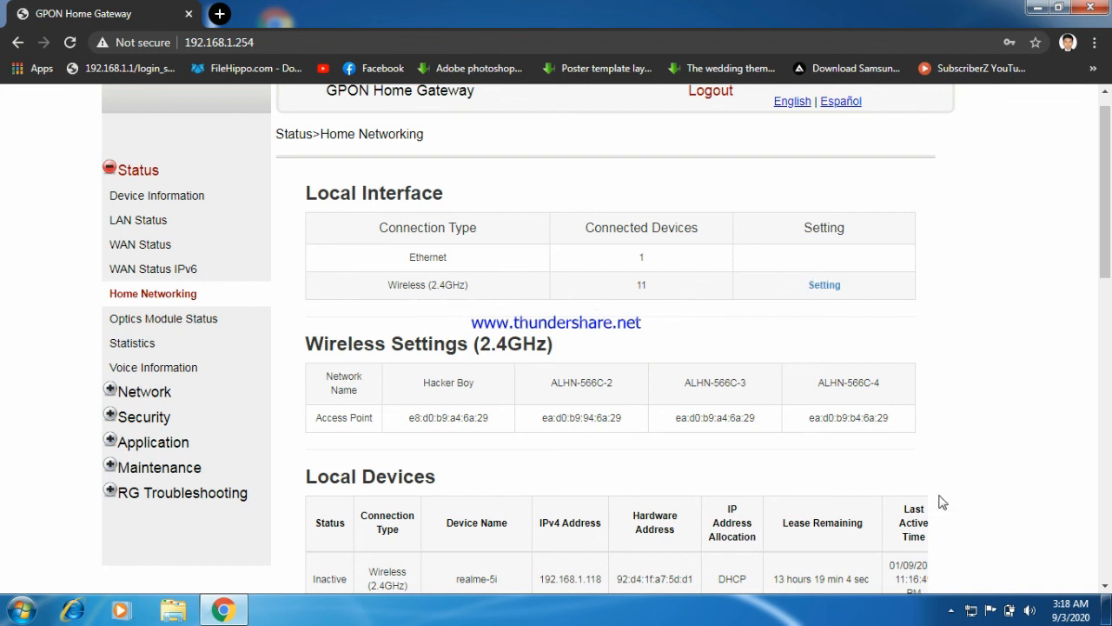
click(952, 610)
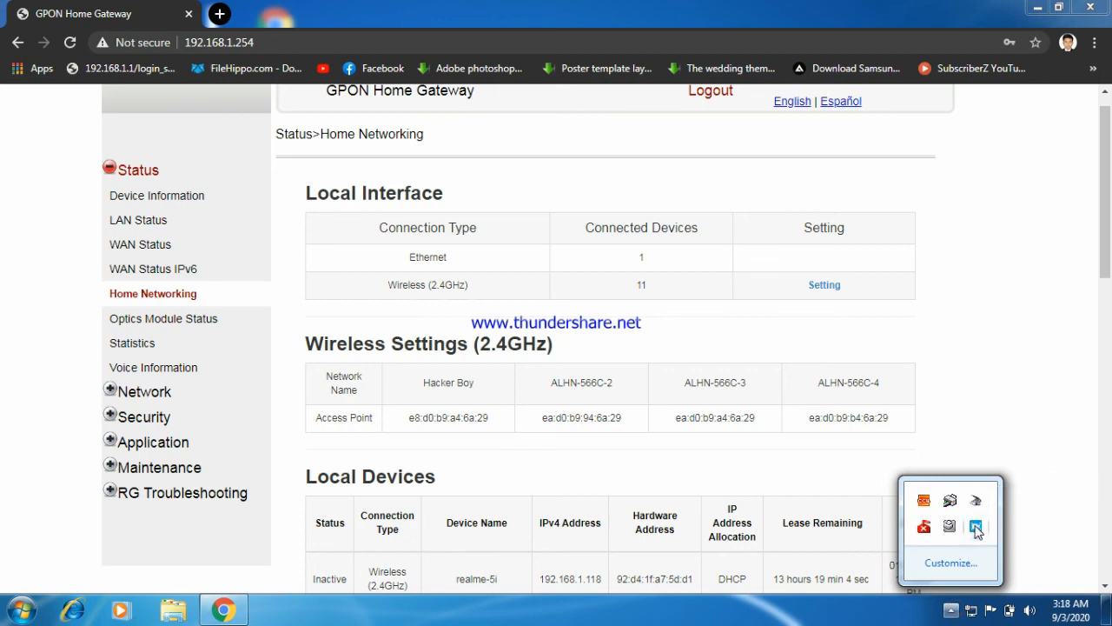
click(976, 527)
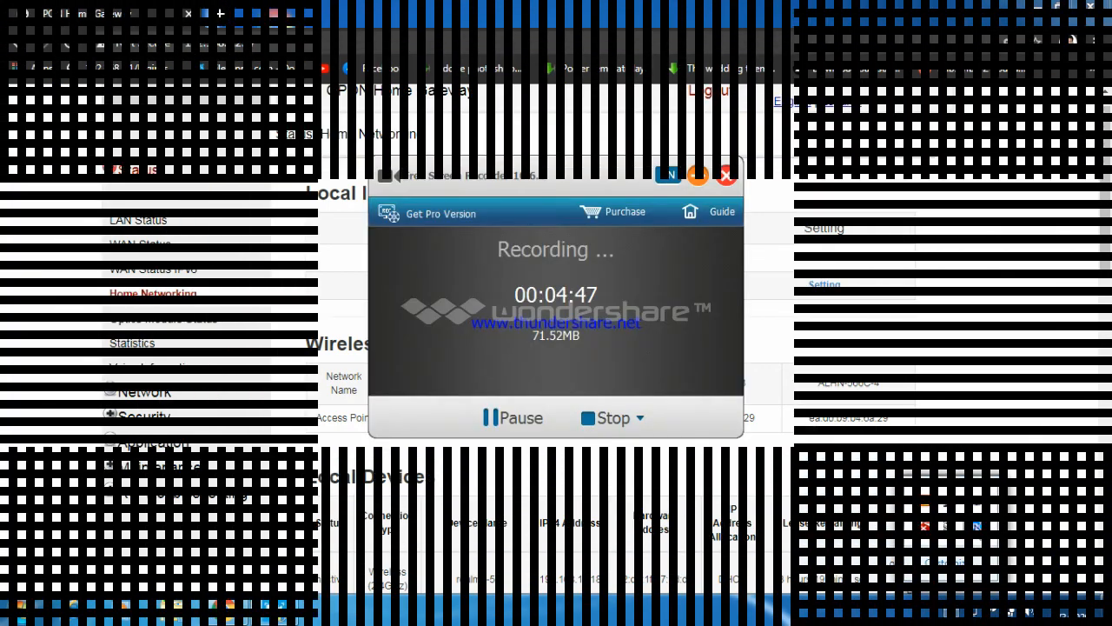